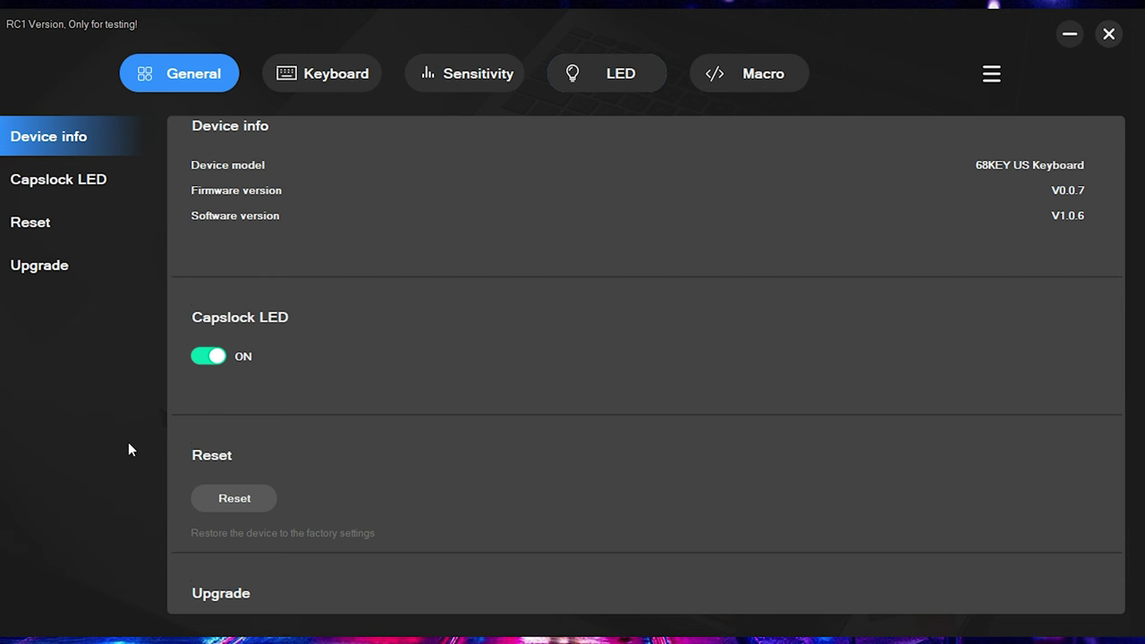
- Browse the Capslock LED, Reset, Upgrade and Device info sections, then show the Keyboard key-assignment page
scroll(342, 429, "up", 1)
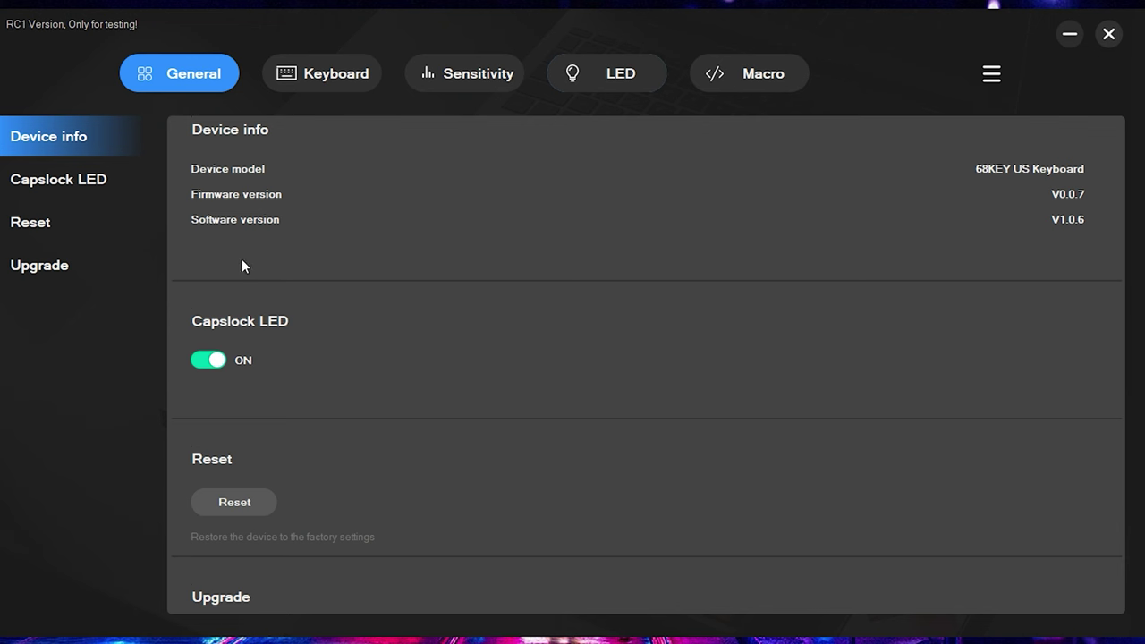
left_click(89, 182)
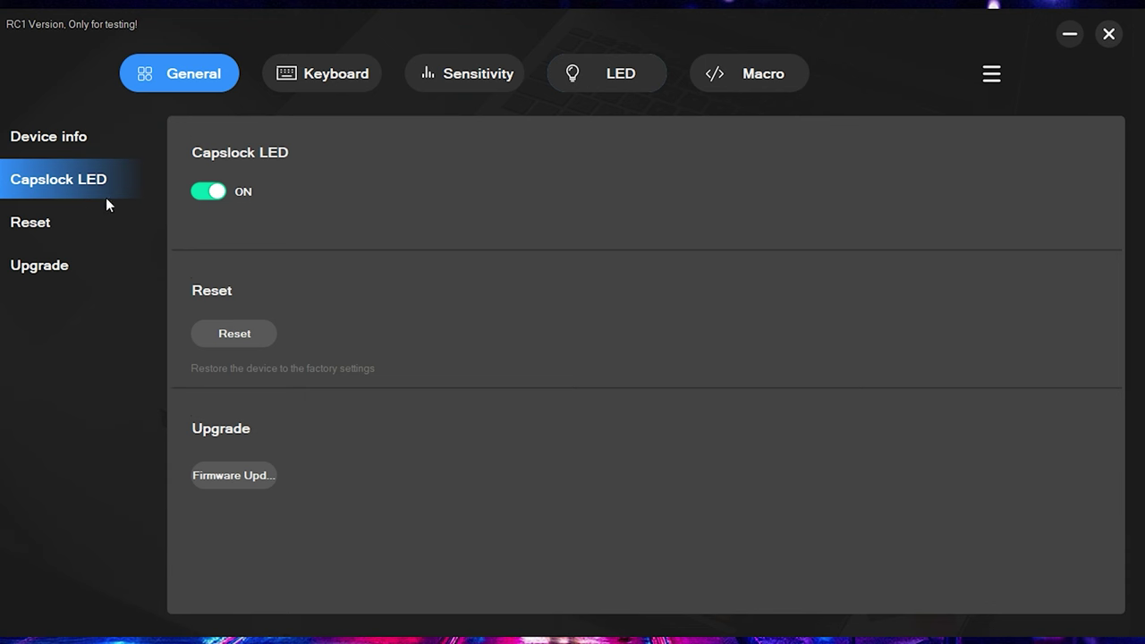
left_click(36, 224)
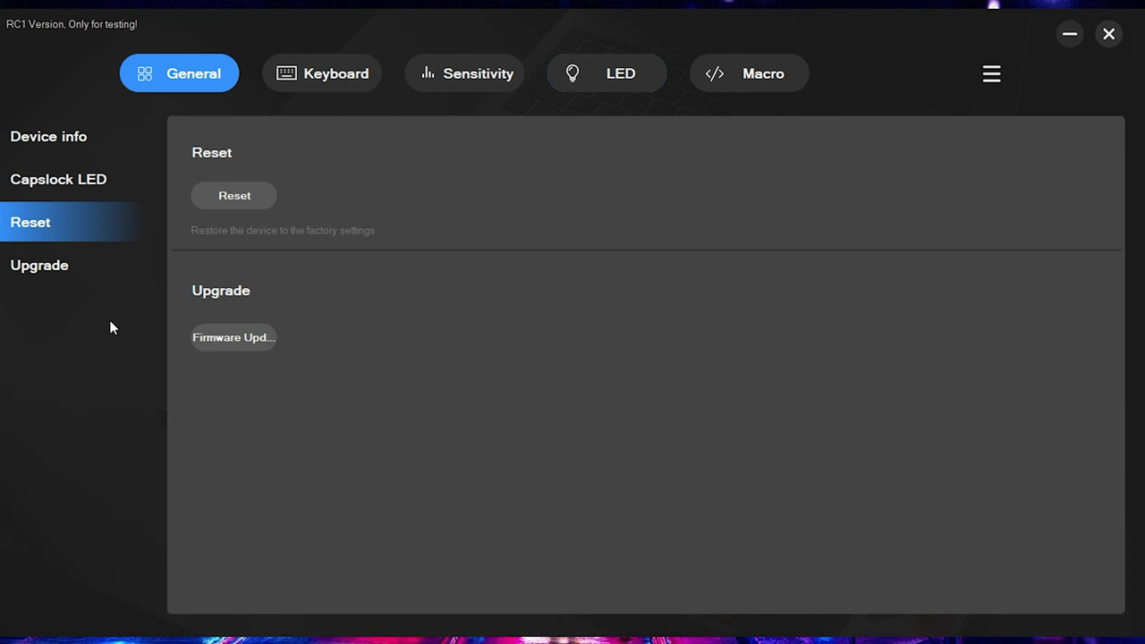
left_click(51, 265)
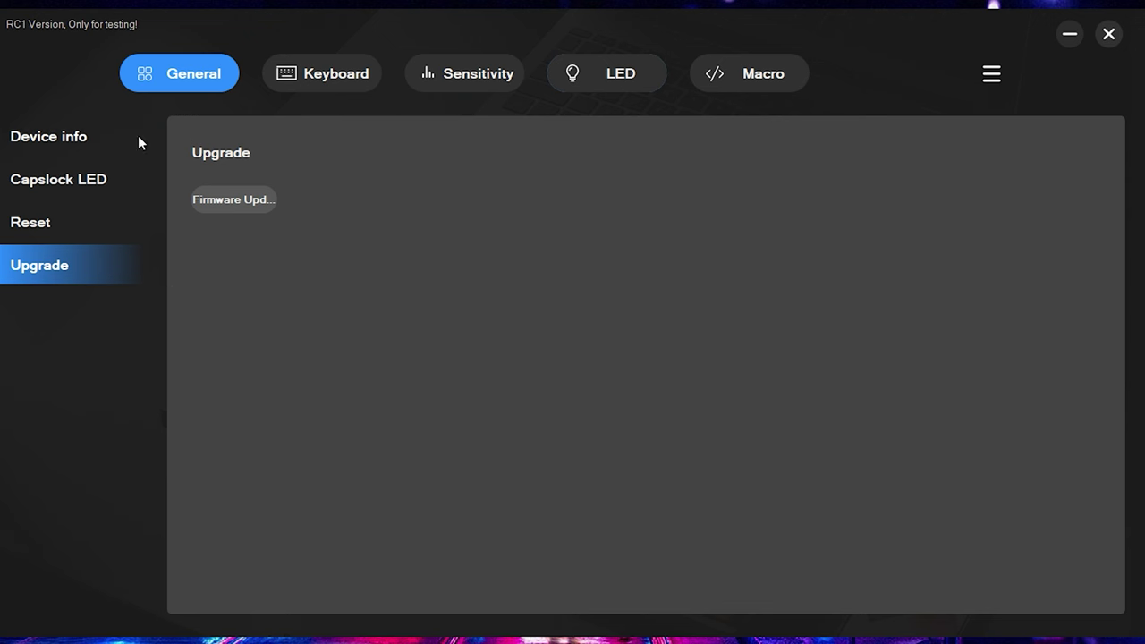
left_click(89, 138)
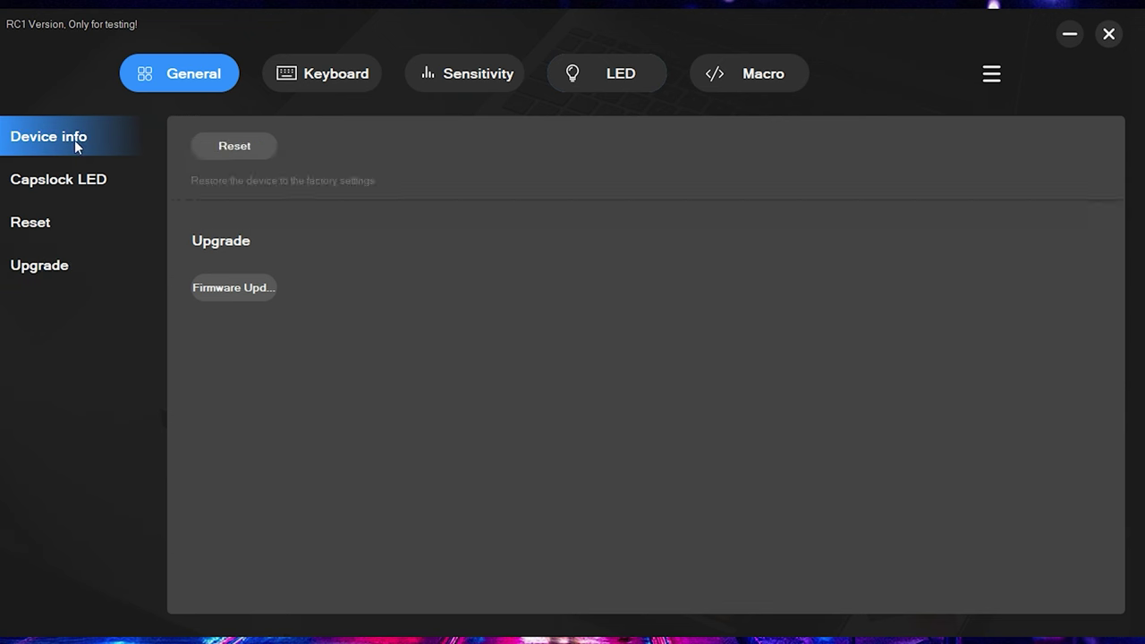
left_click(308, 91)
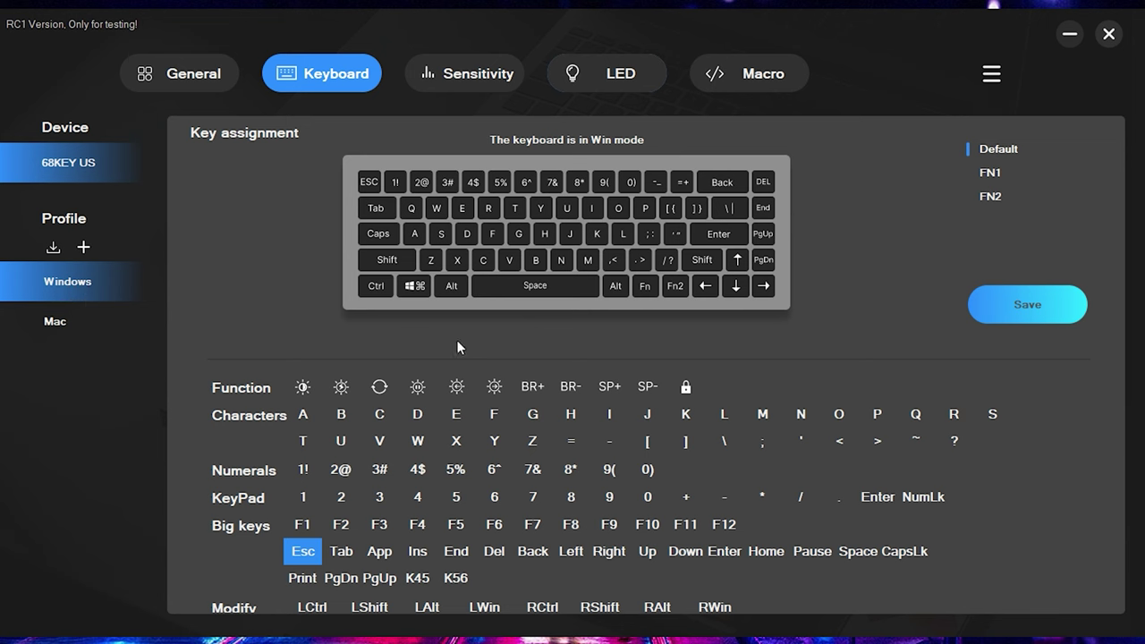
scroll(465, 421, "down", 2)
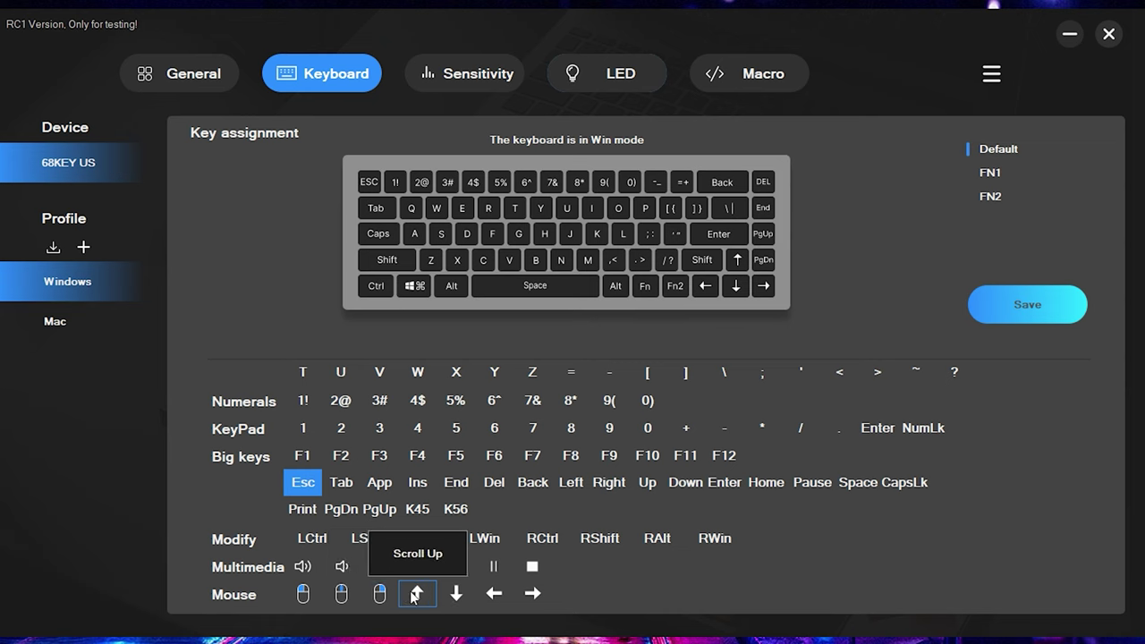
scroll(417, 595, "up", 2)
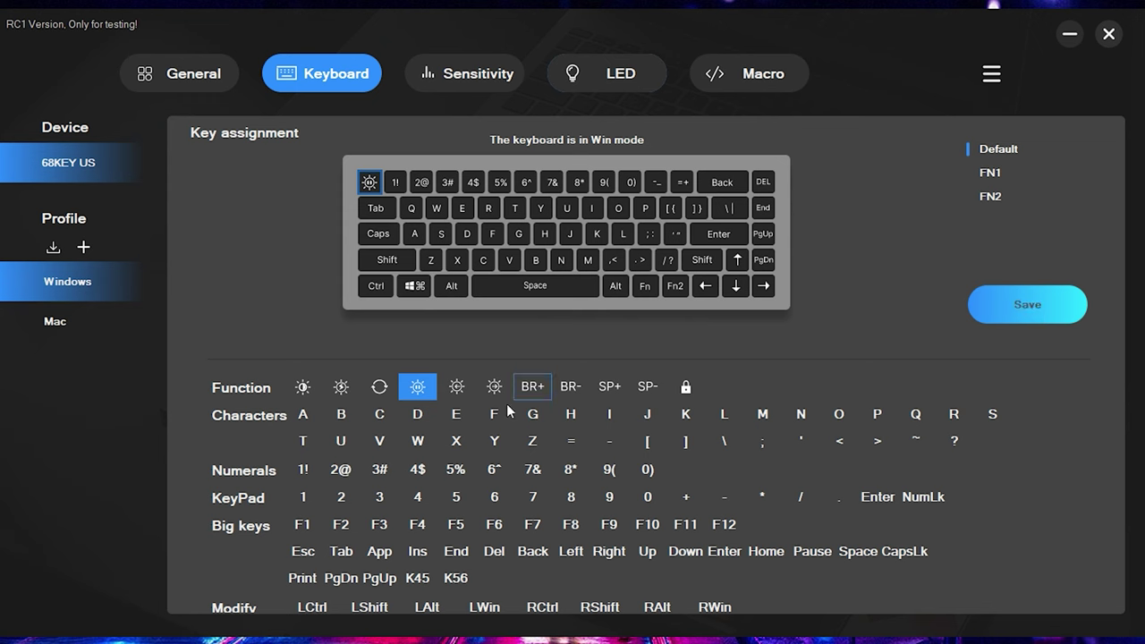
left_click(307, 551)
scroll(572, 478, "down", 2)
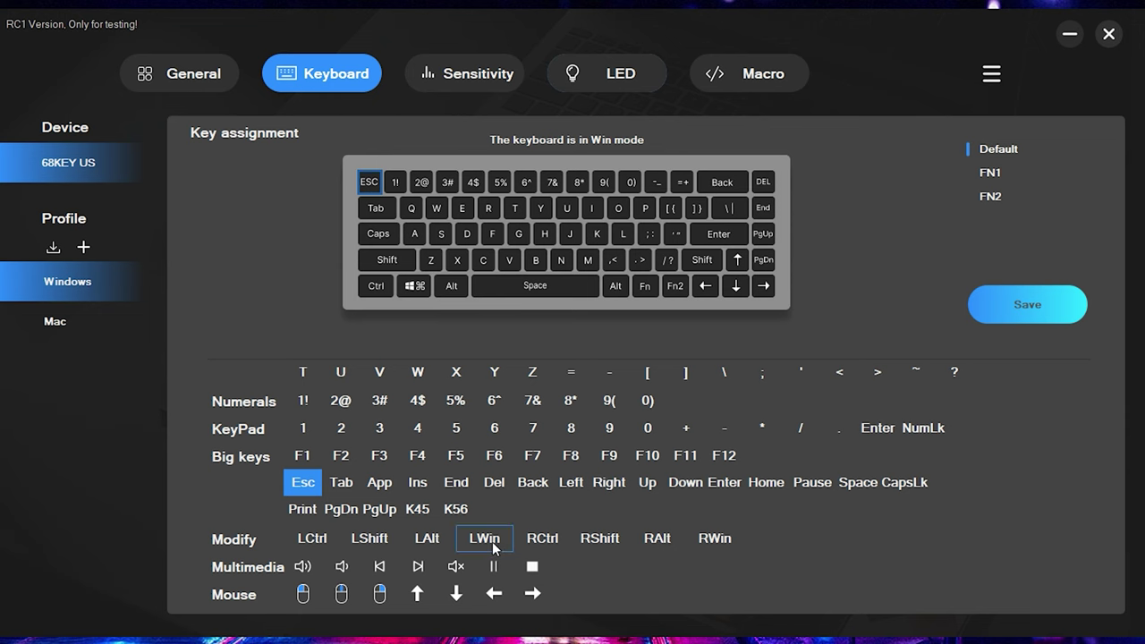
scroll(493, 548, "up", 1)
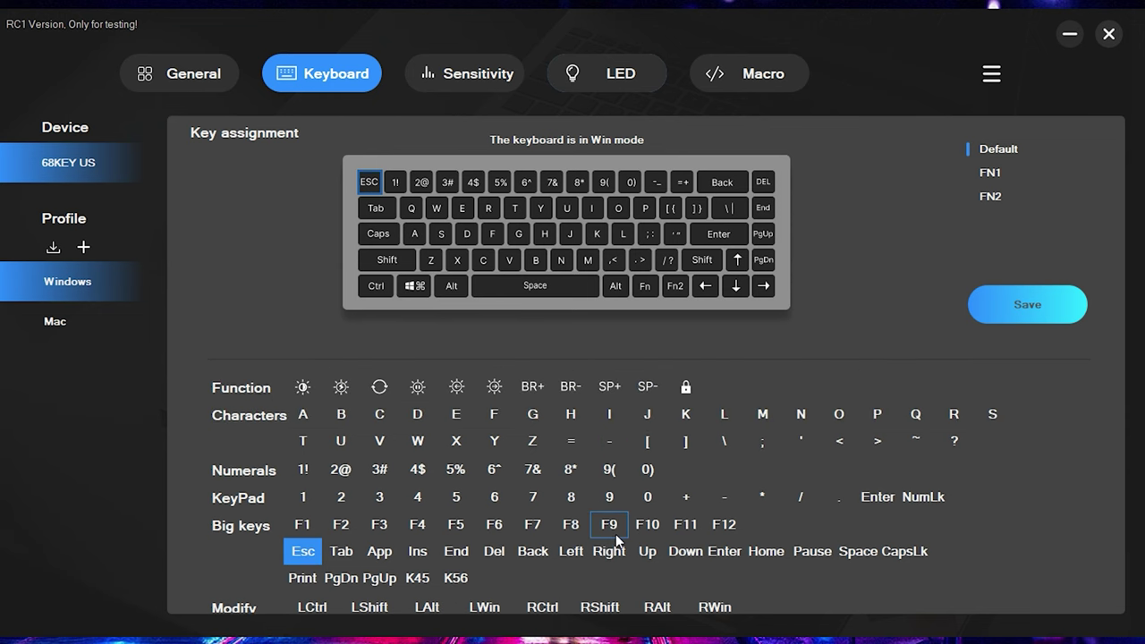
scroll(615, 533, "down", 1)
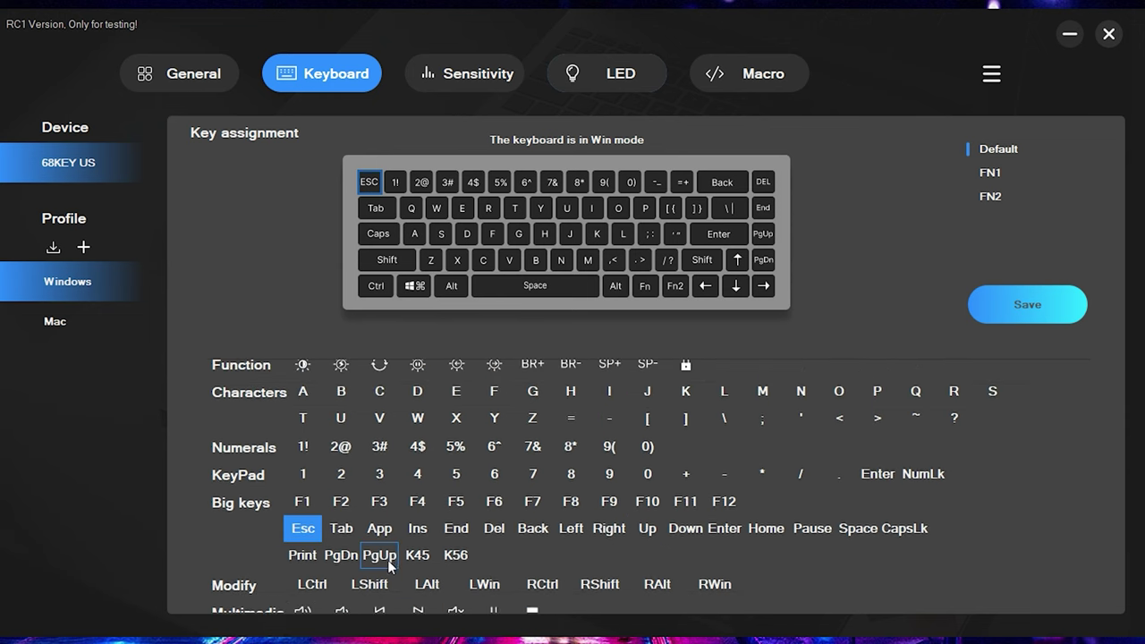
scroll(429, 556, "up", 1)
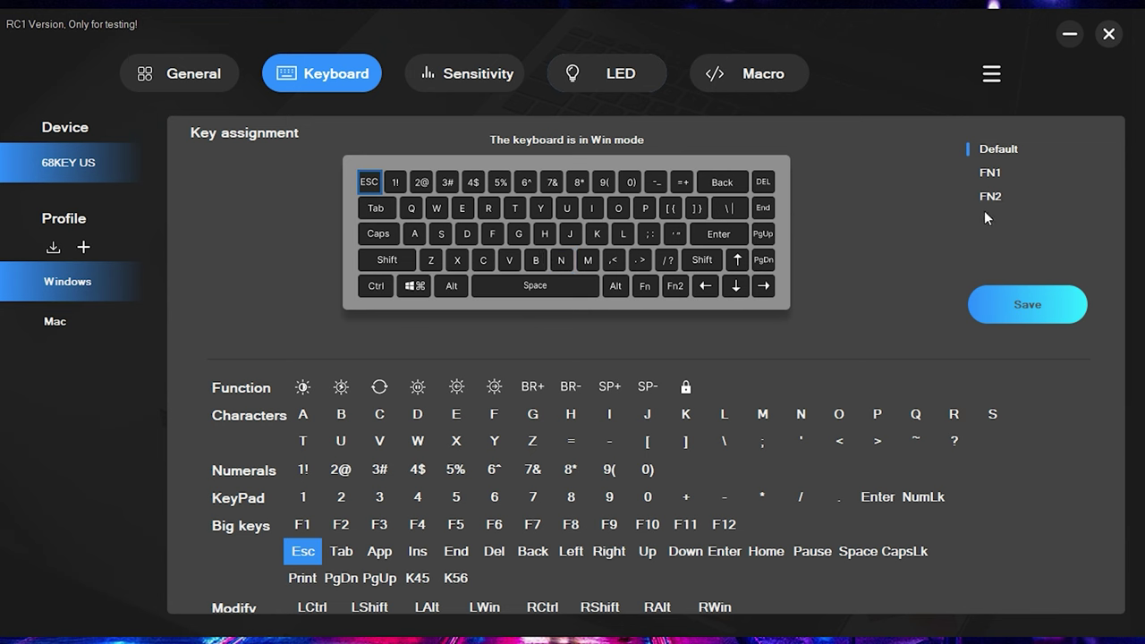
- View the FN1 and FN2 layers, select the 9( key, then switch to the Sensitivity page
left_click(987, 173)
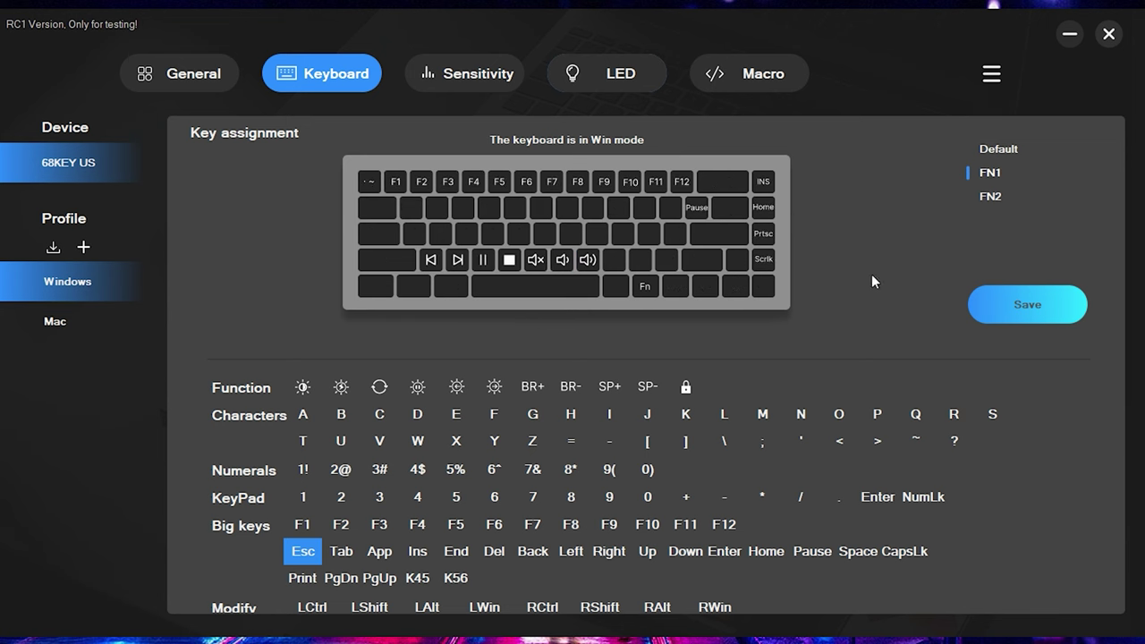
left_click(1000, 198)
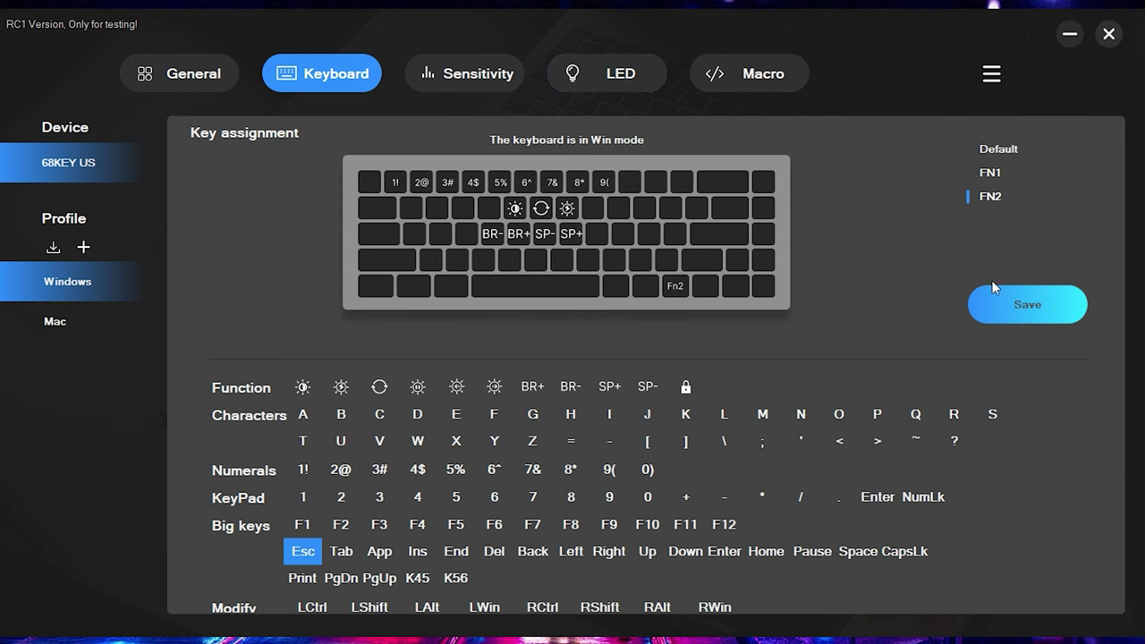
left_click(601, 183)
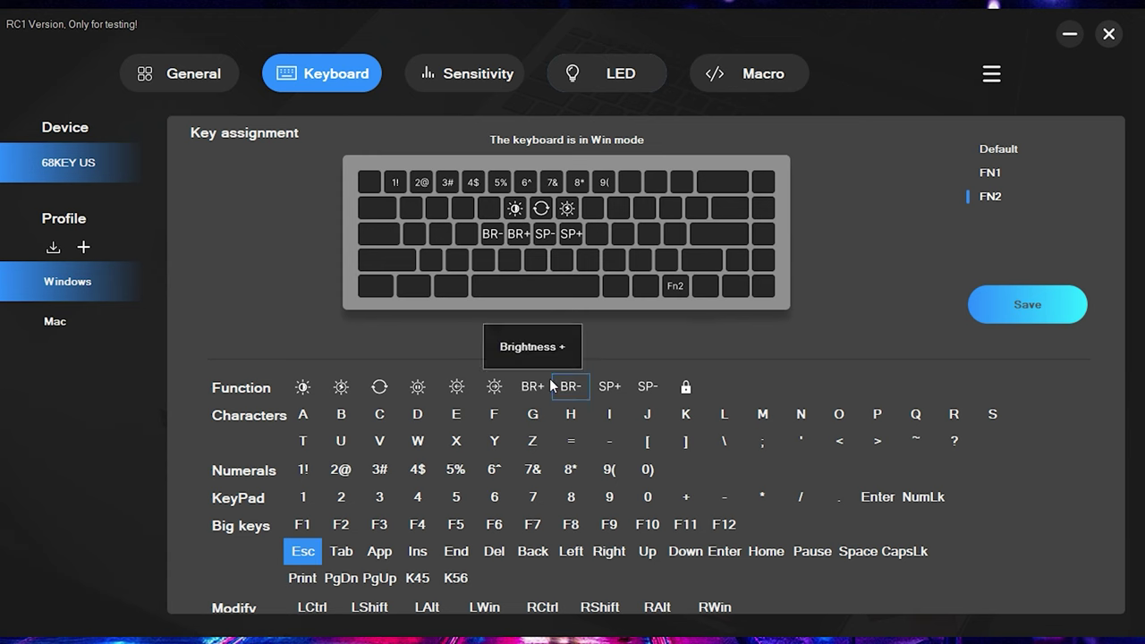
left_click(423, 75)
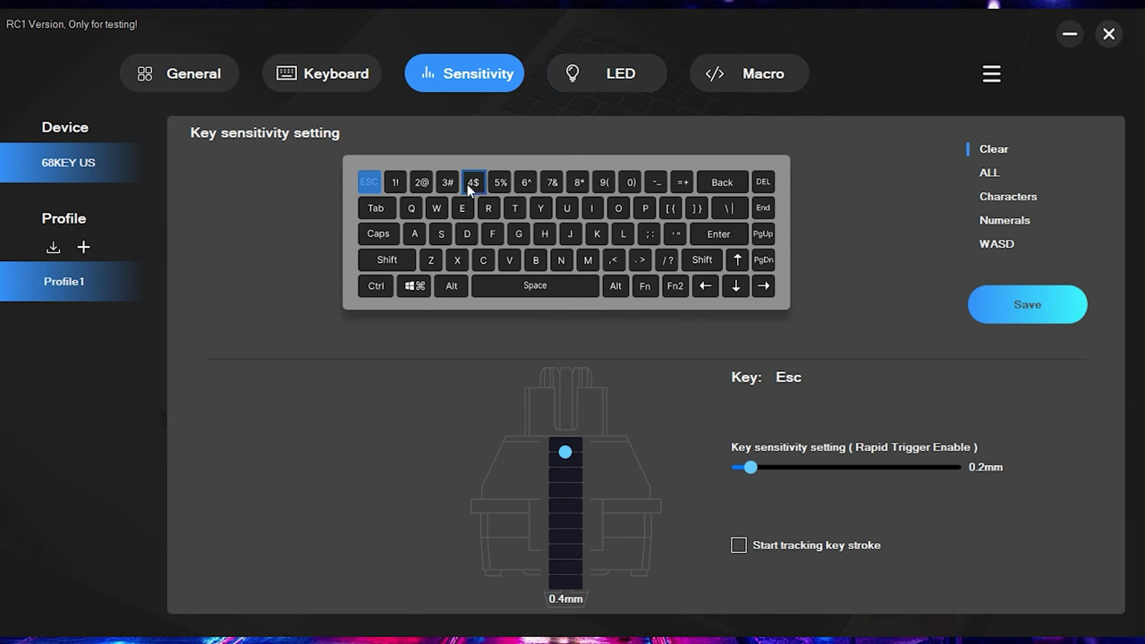
- Try the ALL and WASD selection groups, then clear the key selection
left_click(989, 176)
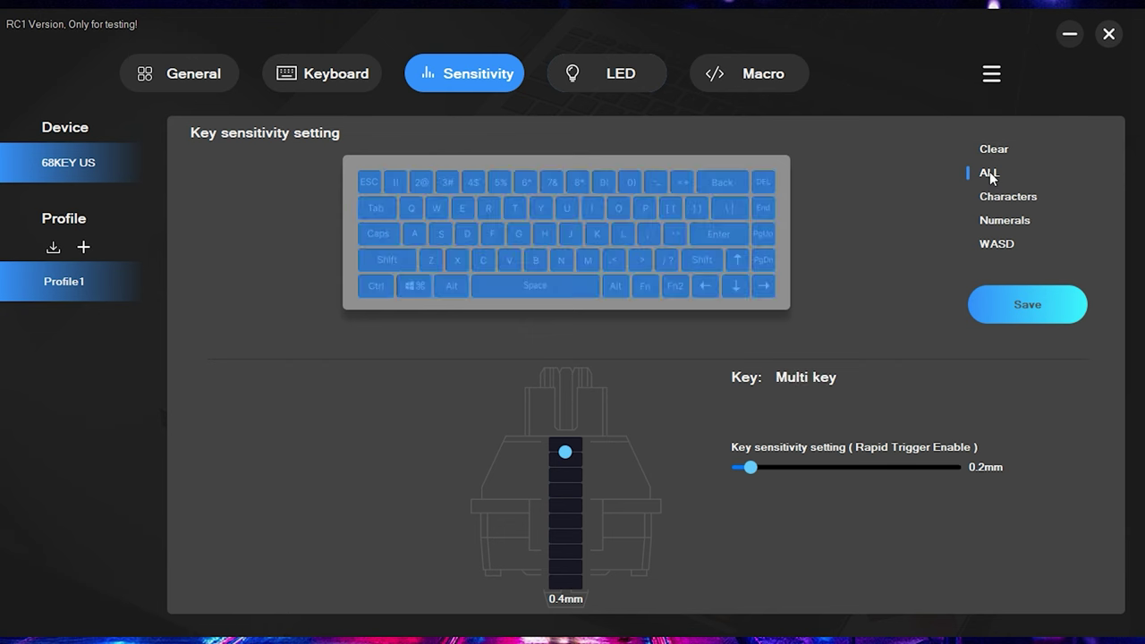
left_click(996, 245)
left_click(989, 176)
left_click(995, 150)
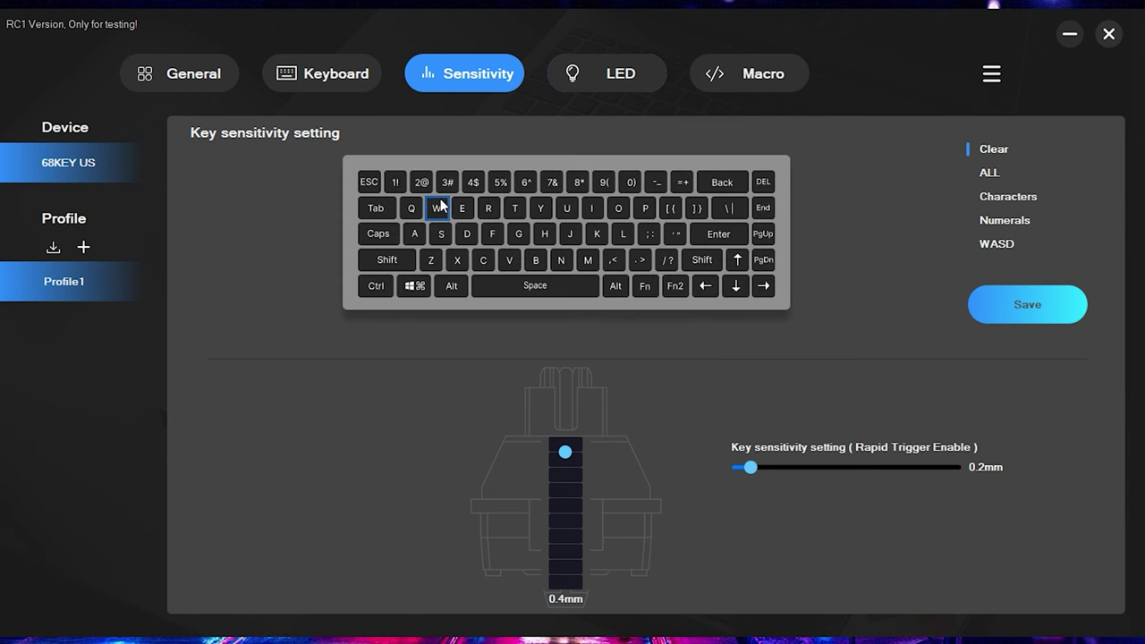
- Select Tab, Q and W, then add Esc and deselect Tab and Q
left_click(392, 203)
left_click(410, 208)
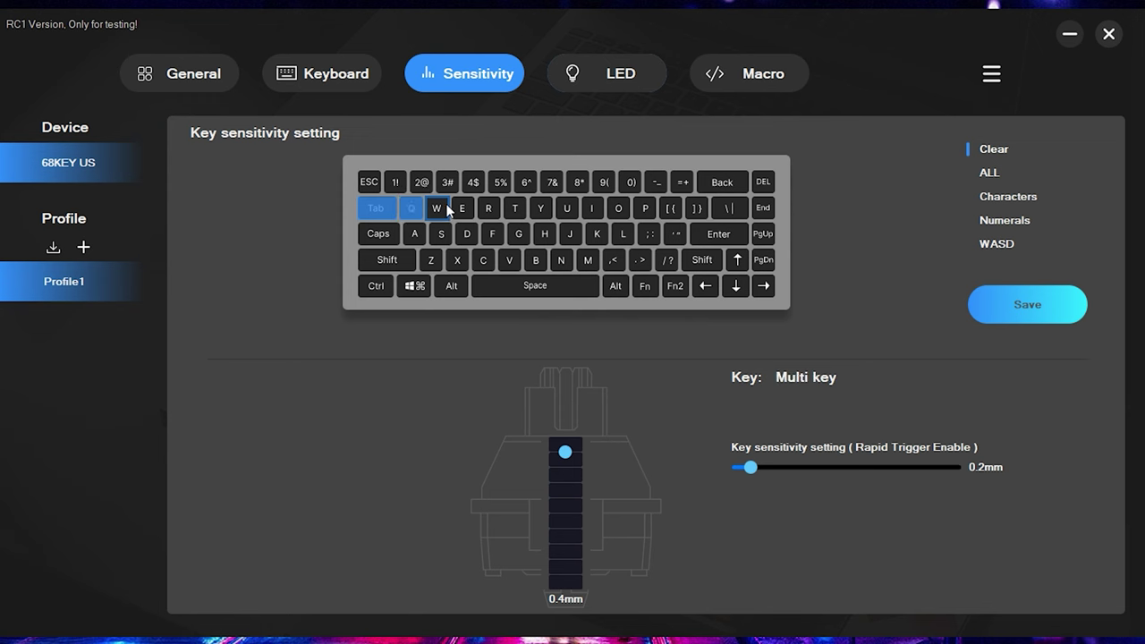
left_click(437, 208)
left_click(363, 187)
left_click(381, 209)
left_click(409, 208)
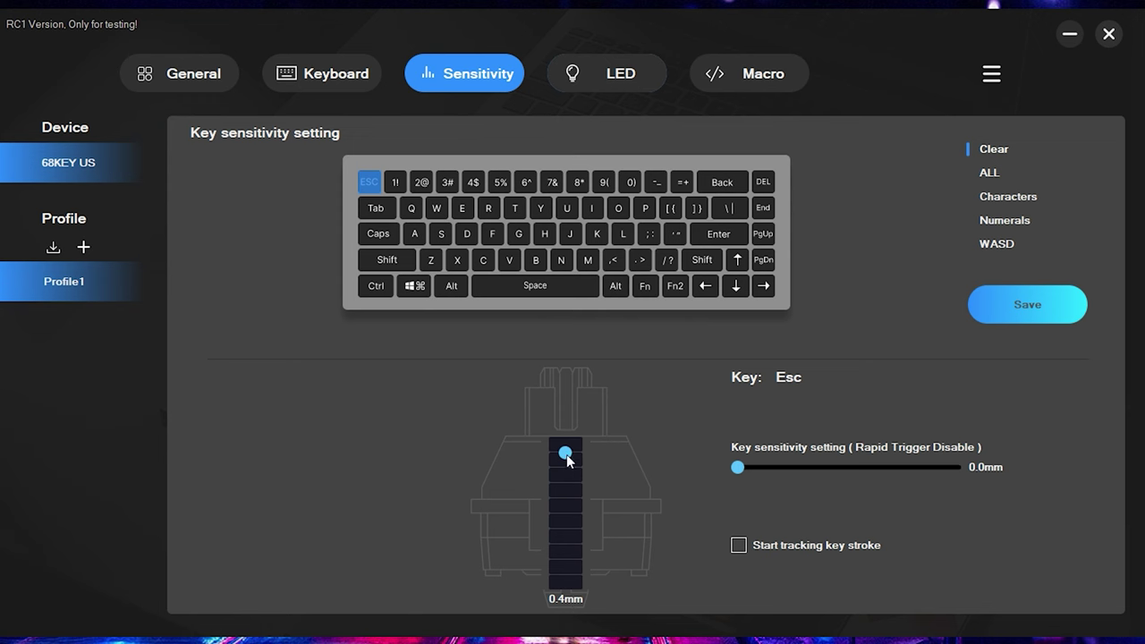
left_click_drag(567, 459, 549, 616)
left_click_drag(580, 603, 468, 340)
left_click(494, 208)
left_click_drag(577, 464, 582, 501)
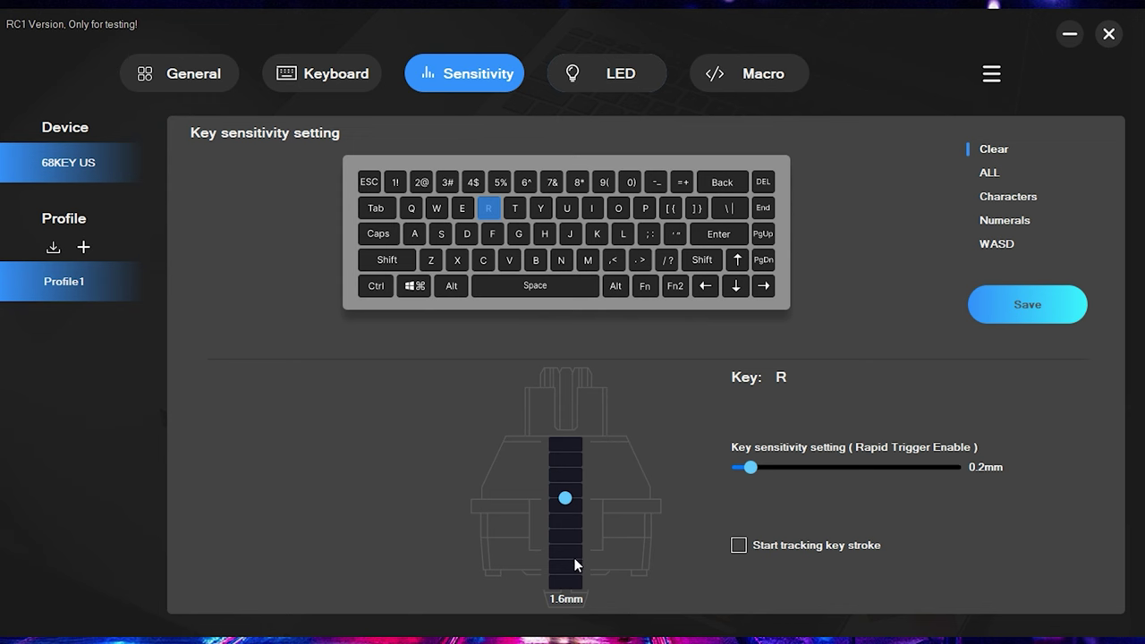
key("Escape")
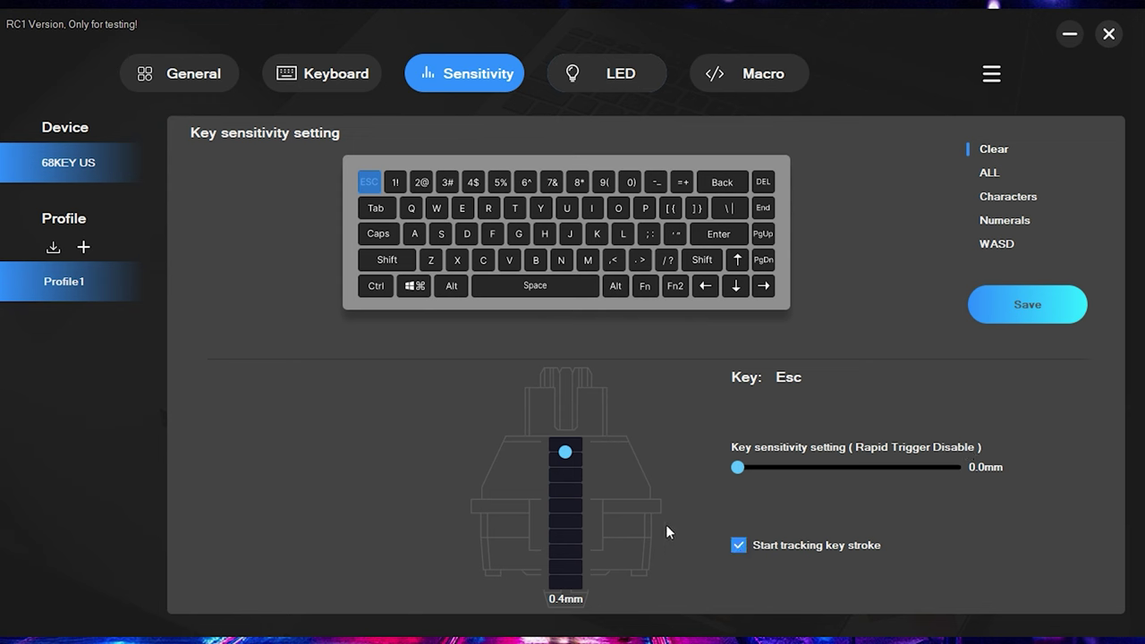
key("Escape")
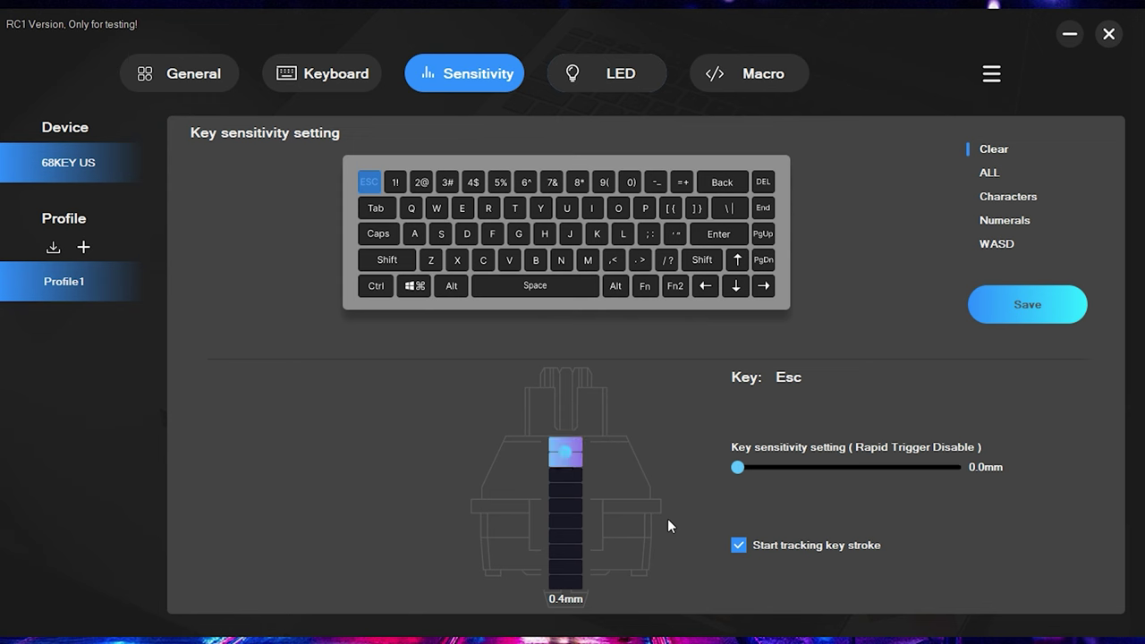
key("Escape")
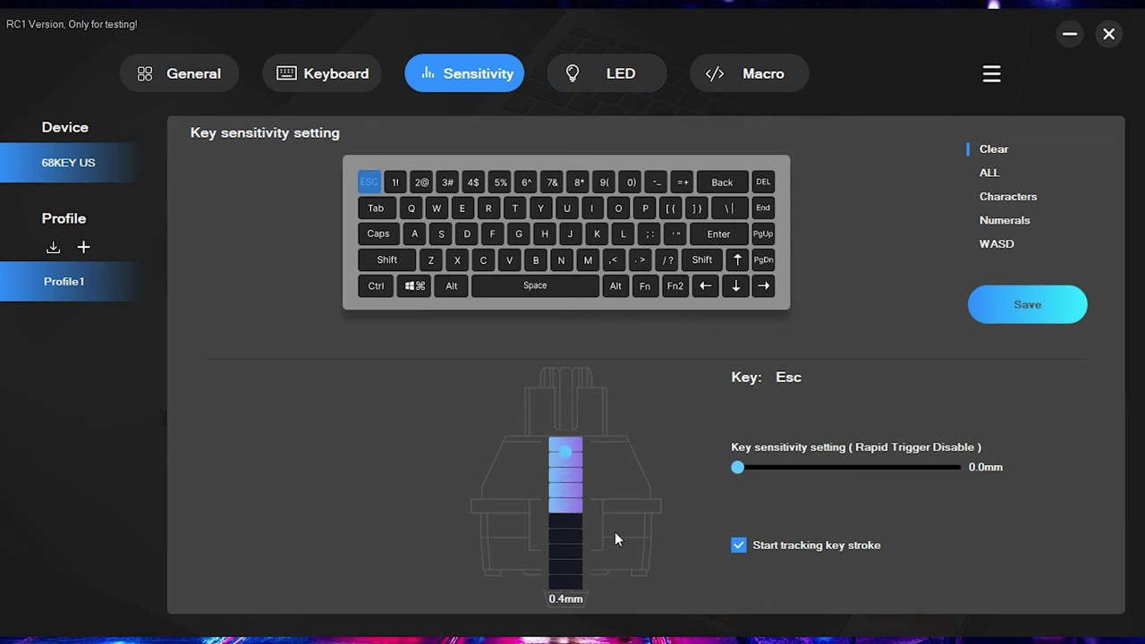
key("Escape")
key("Escape")
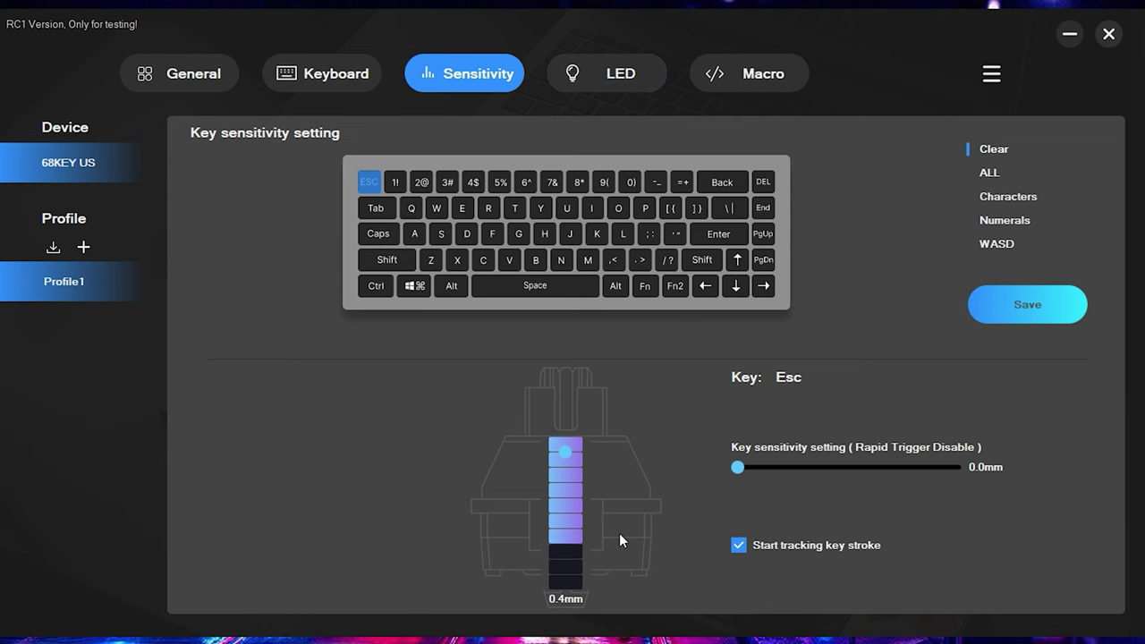
key("Escape")
key("Escape")
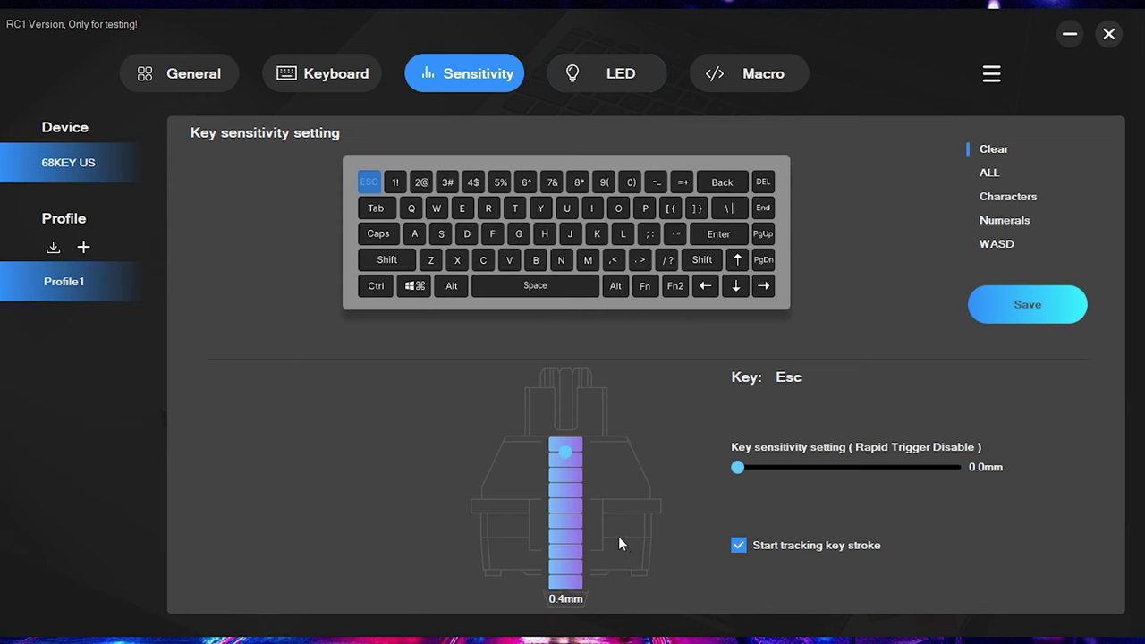
key("Escape")
key("Escape")
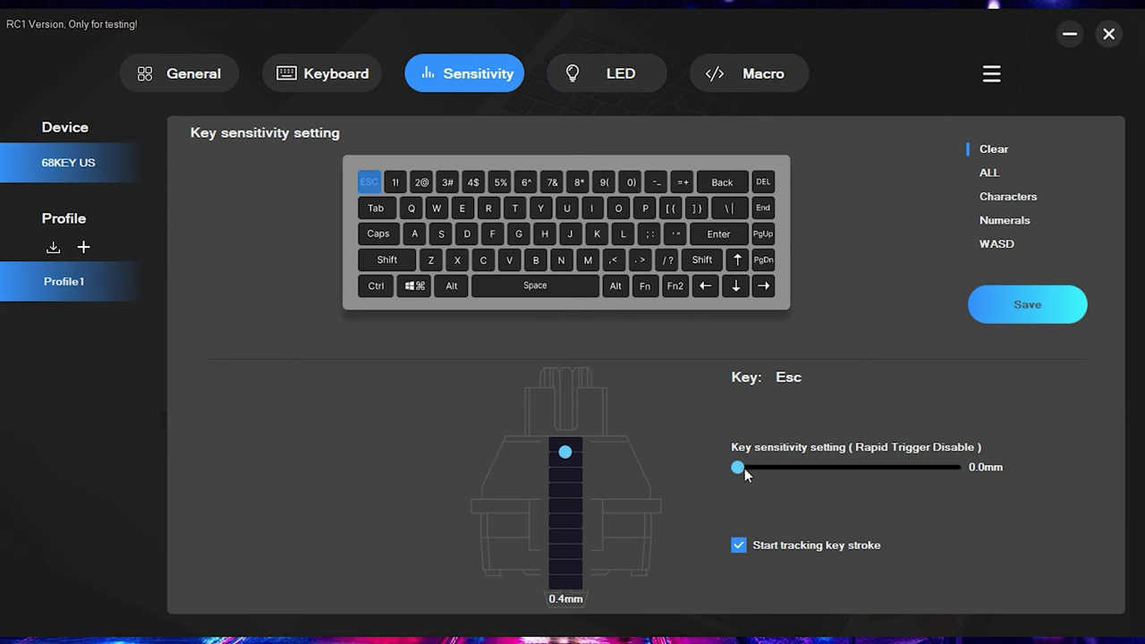
- Enable Esc's rapid trigger at 0.2mm, save it to the keyboard, and test it with Esc
left_click_drag(741, 467, 751, 471)
left_click_drag(751, 470, 968, 512)
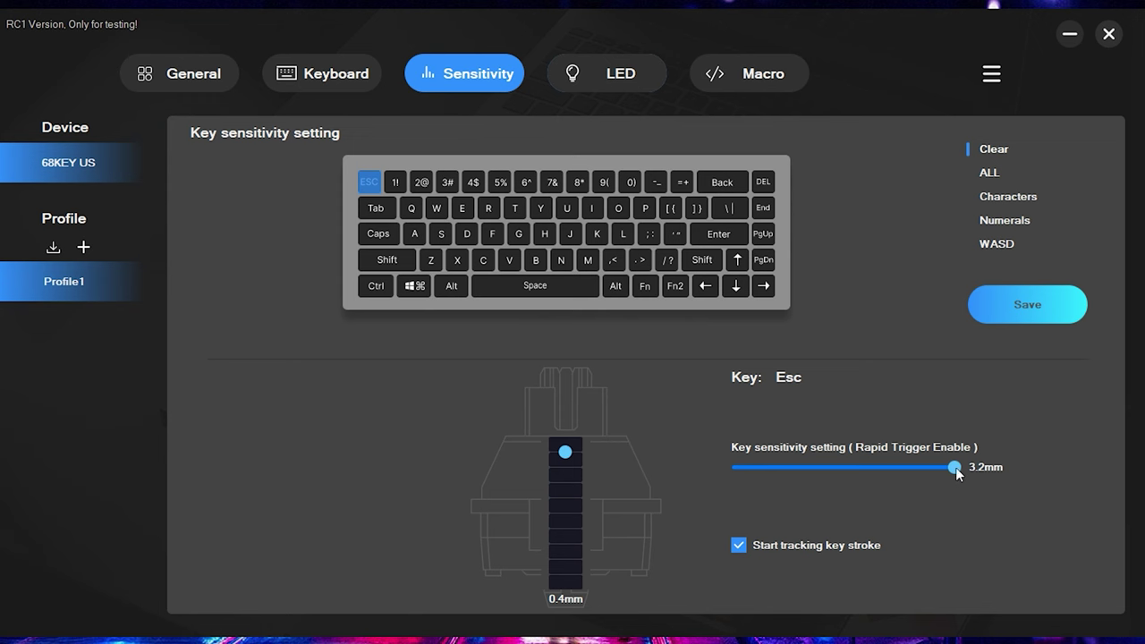
left_click_drag(956, 469, 752, 474)
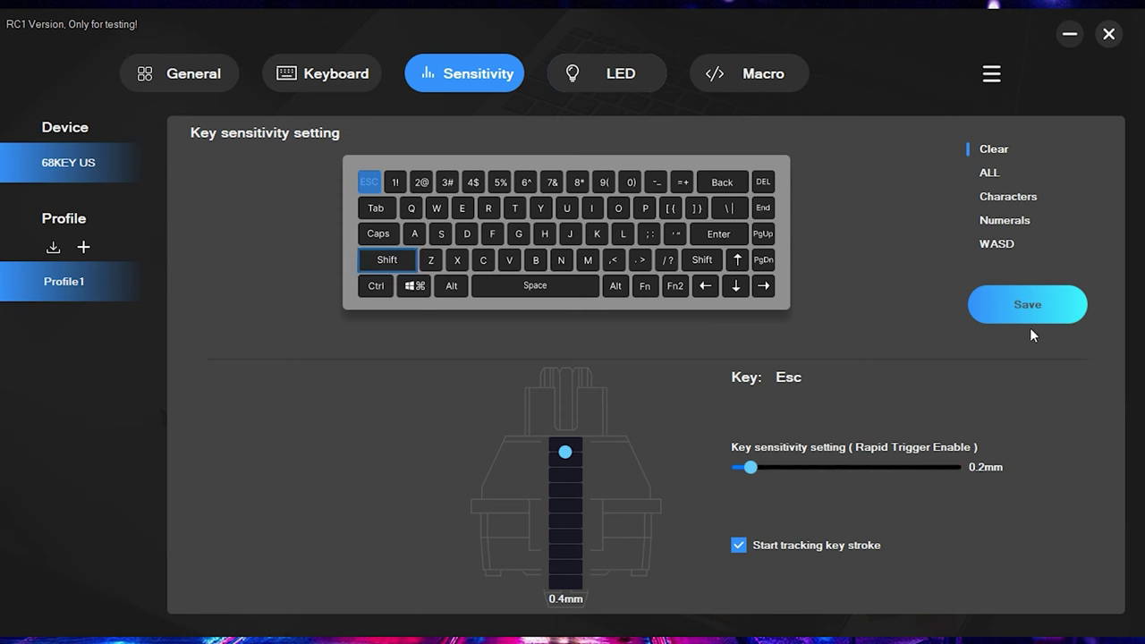
left_click(1015, 304)
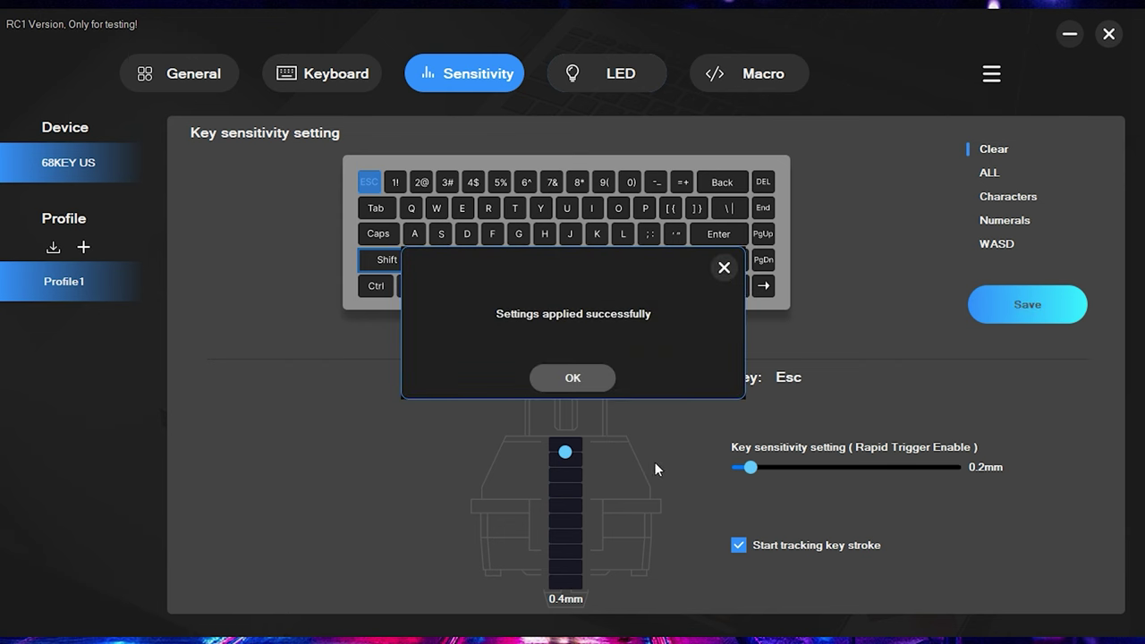
left_click(586, 381)
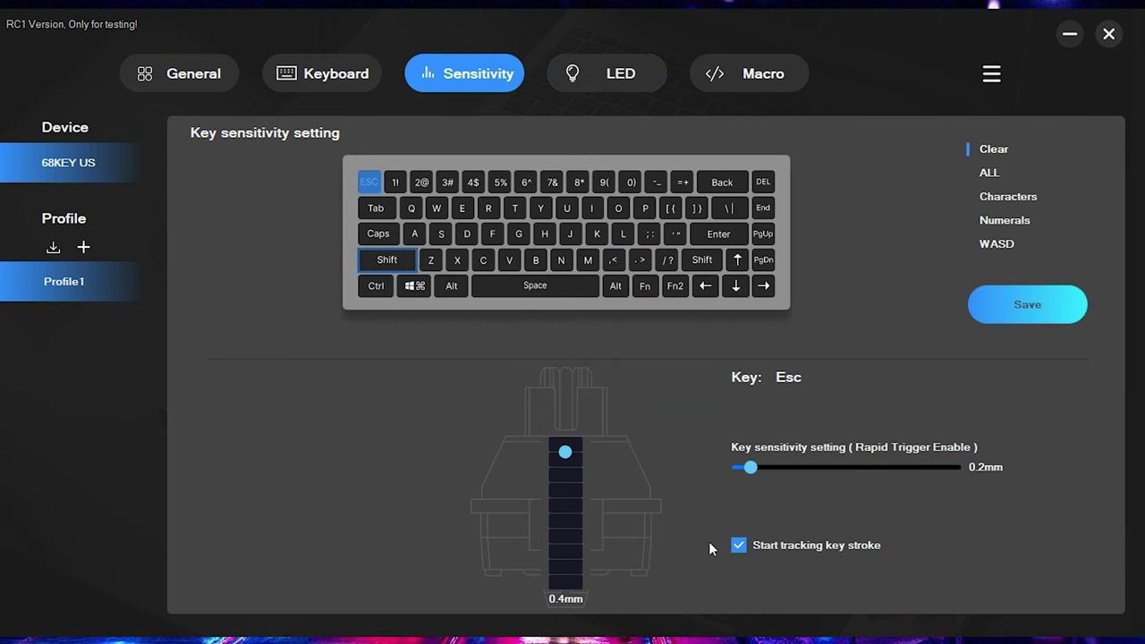
key("Escape")
- Select the 1! key to view its sensitivity settings
left_click(394, 182)
- Give the 1 key a 1.2mm actuation point and 2.2mm rapid trigger, and save it
left_click(371, 183)
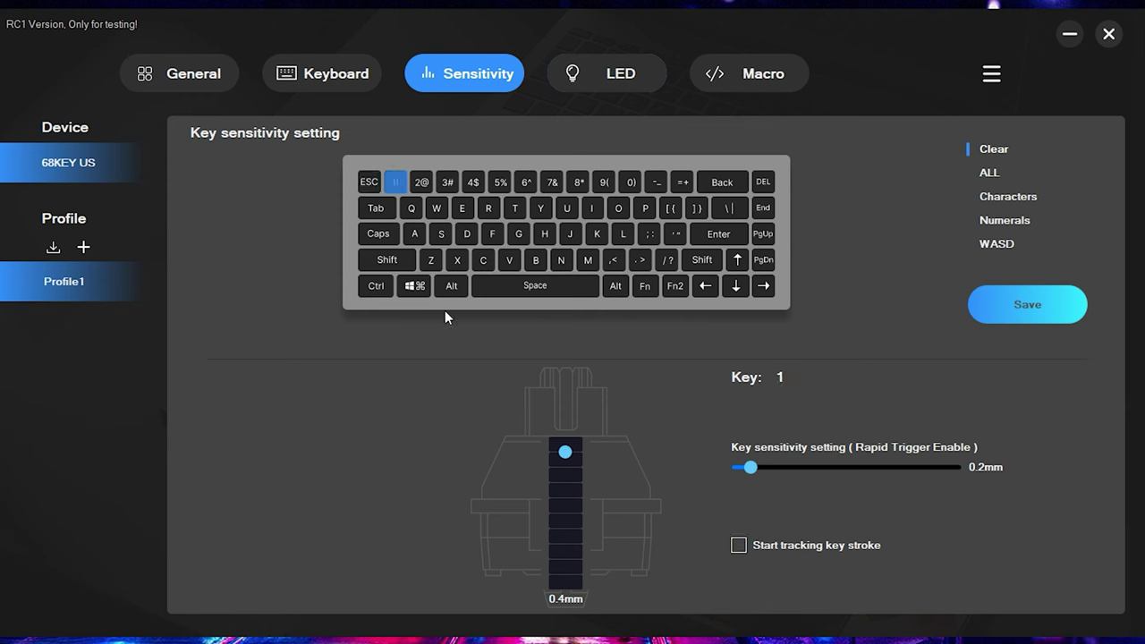
left_click_drag(566, 453, 565, 483)
left_click_drag(748, 468, 879, 480)
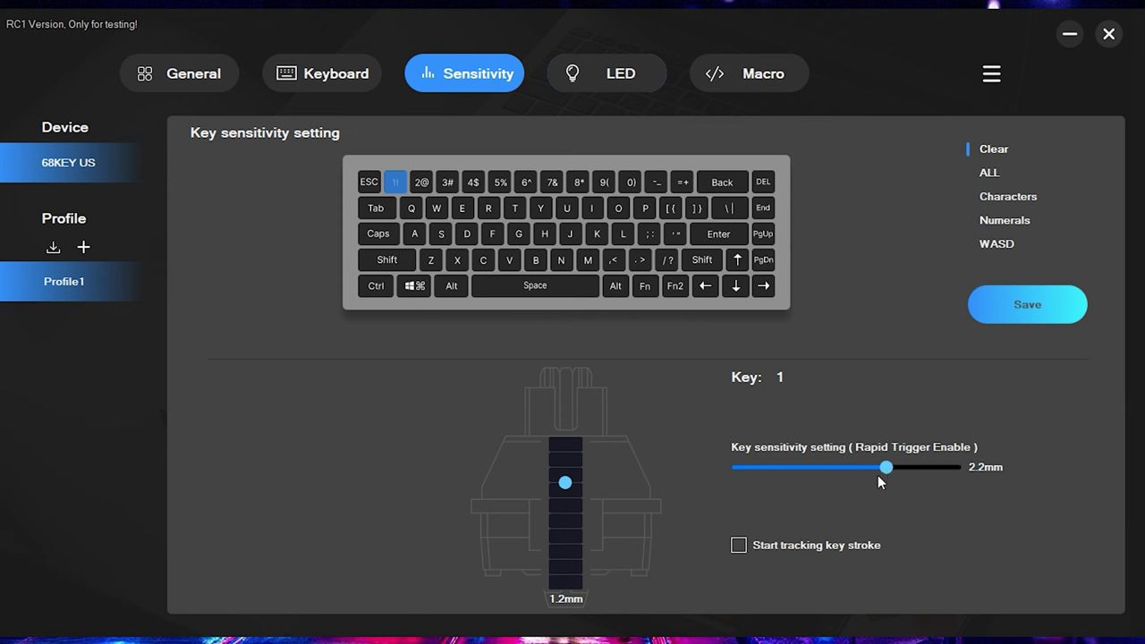
left_click(1028, 314)
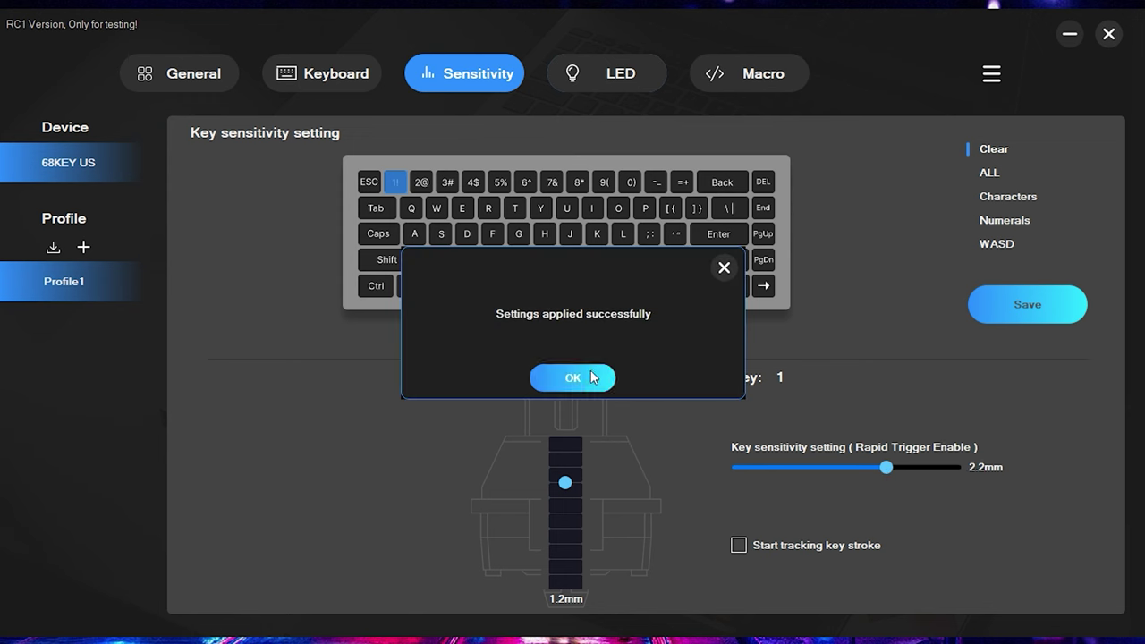
left_click(590, 377)
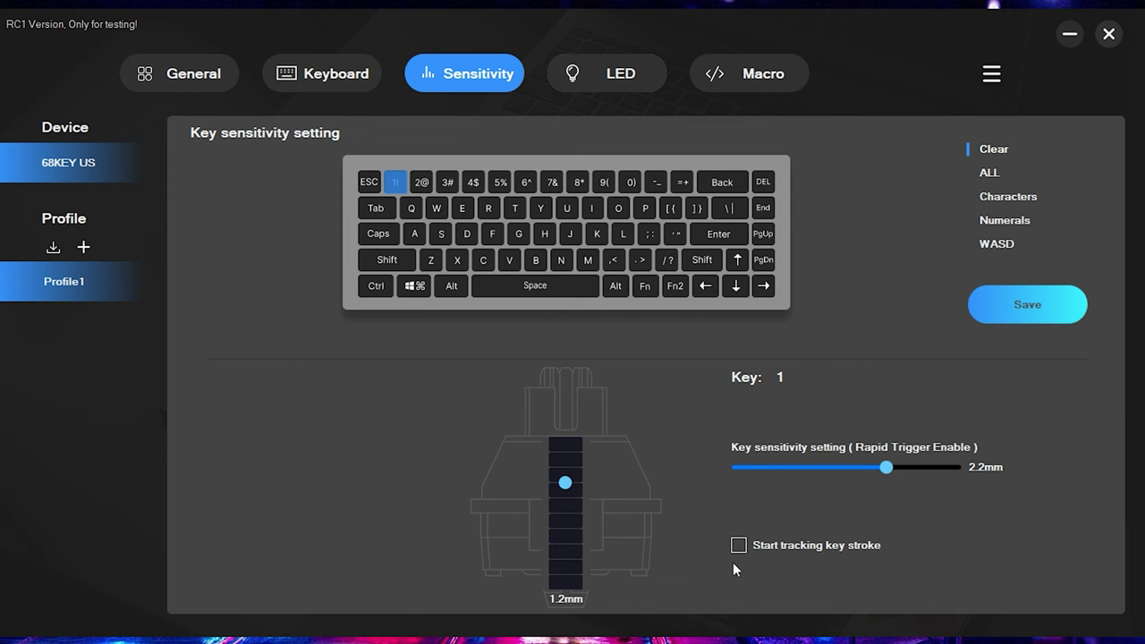
- Try selecting Esc and then all keys, then bring up the LED lighting page
left_click(369, 181)
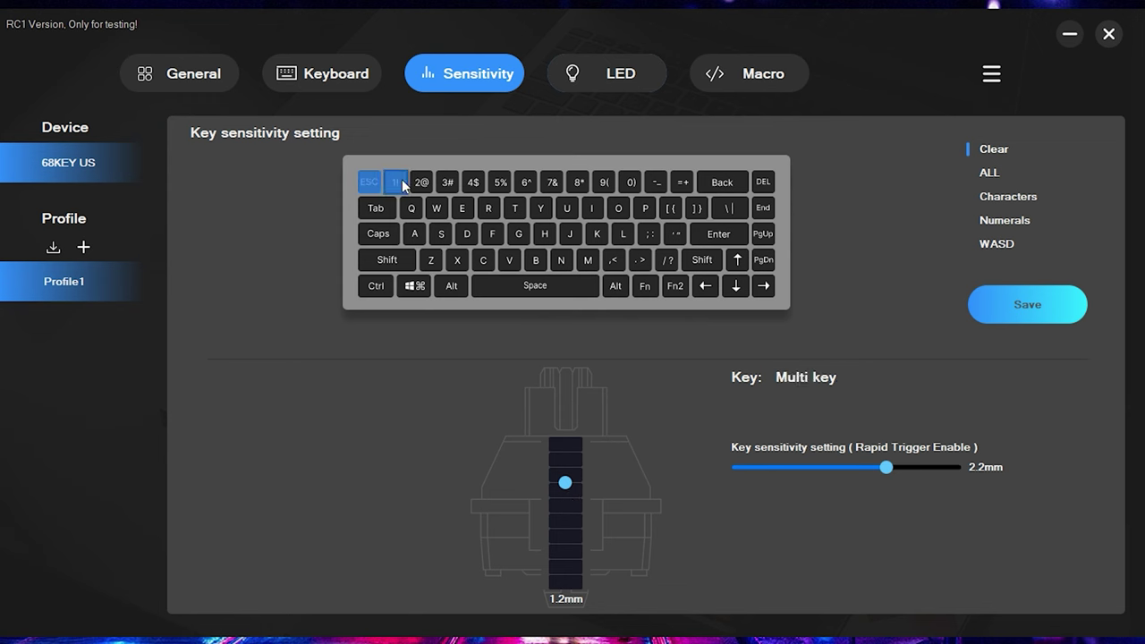
left_click(396, 182)
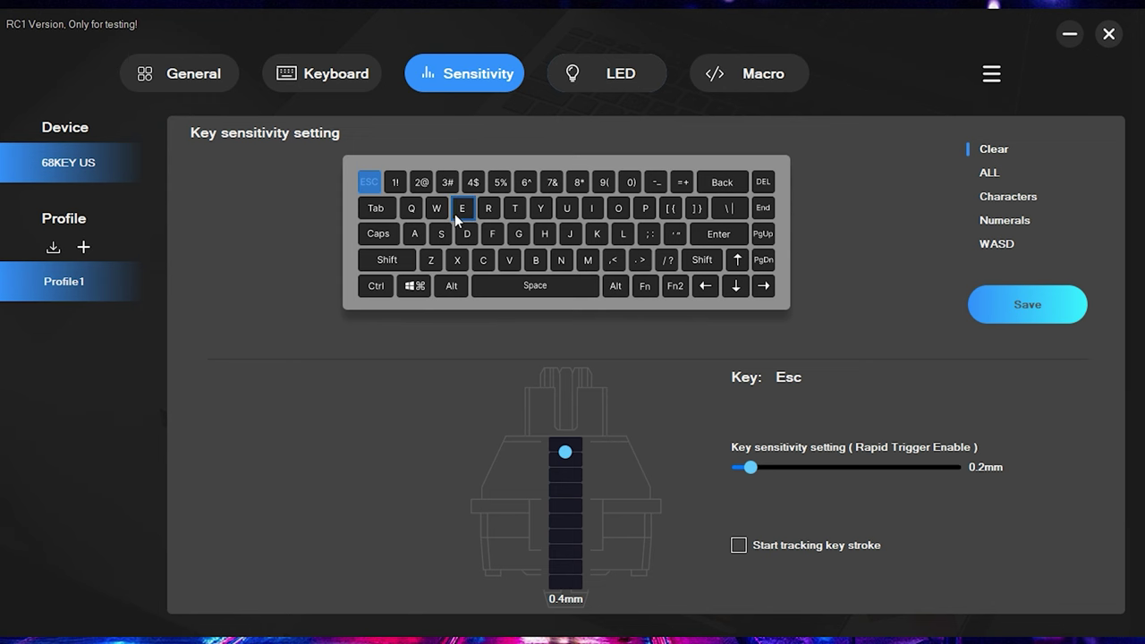
left_click(990, 173)
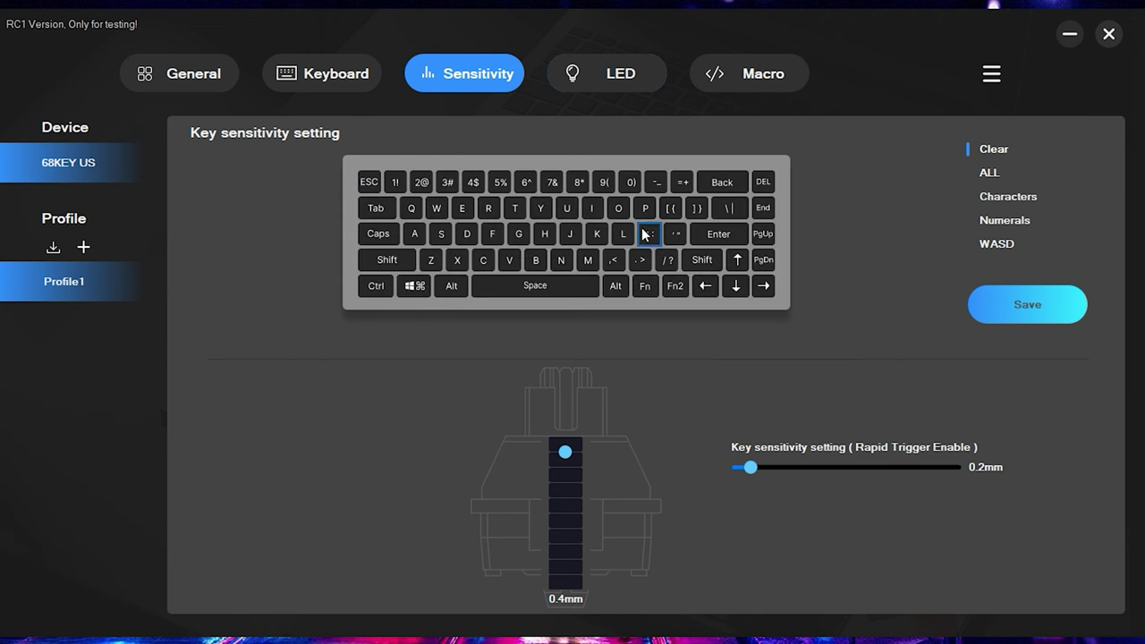
left_click(600, 78)
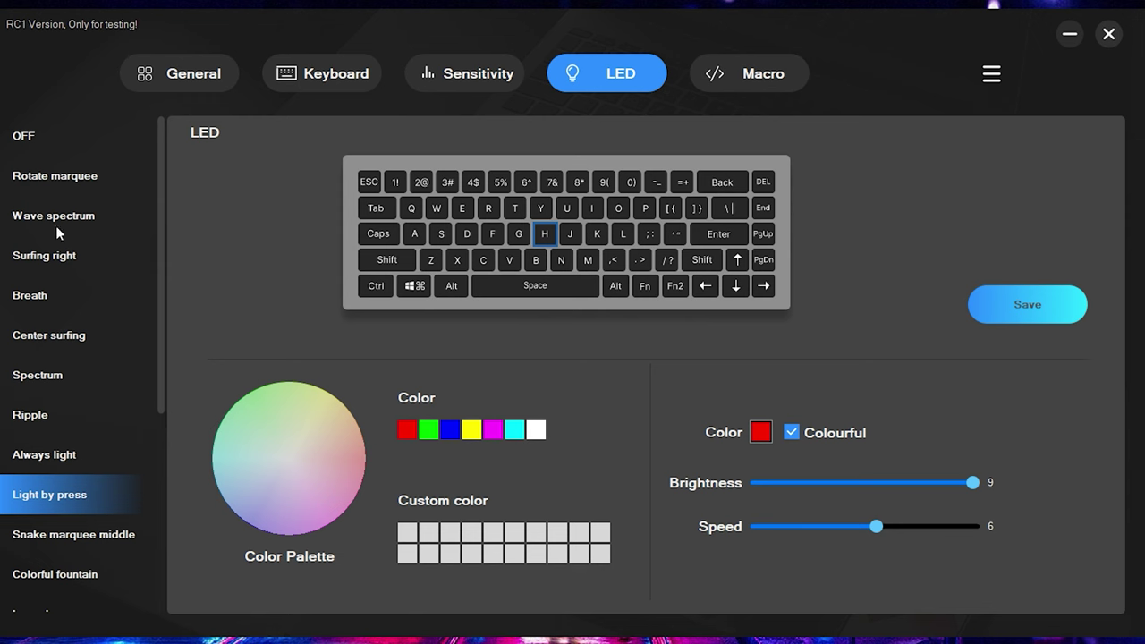
- Switch the lighting to Custom mode and paint the left block of keys pink
scroll(57, 229, "down", 3)
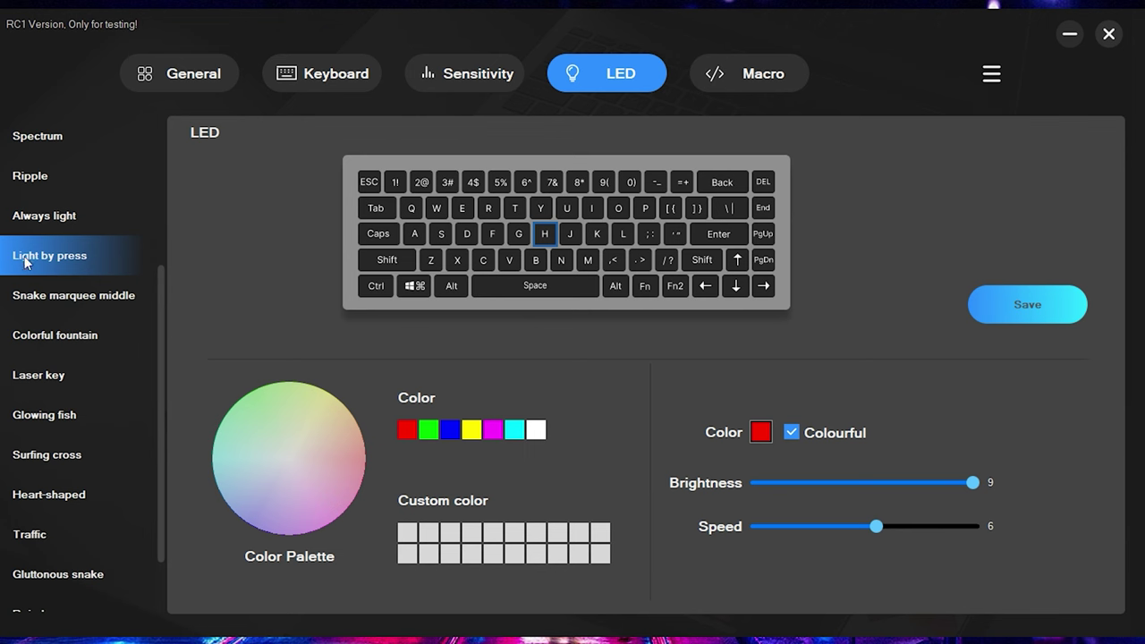
scroll(152, 365, "down", 1)
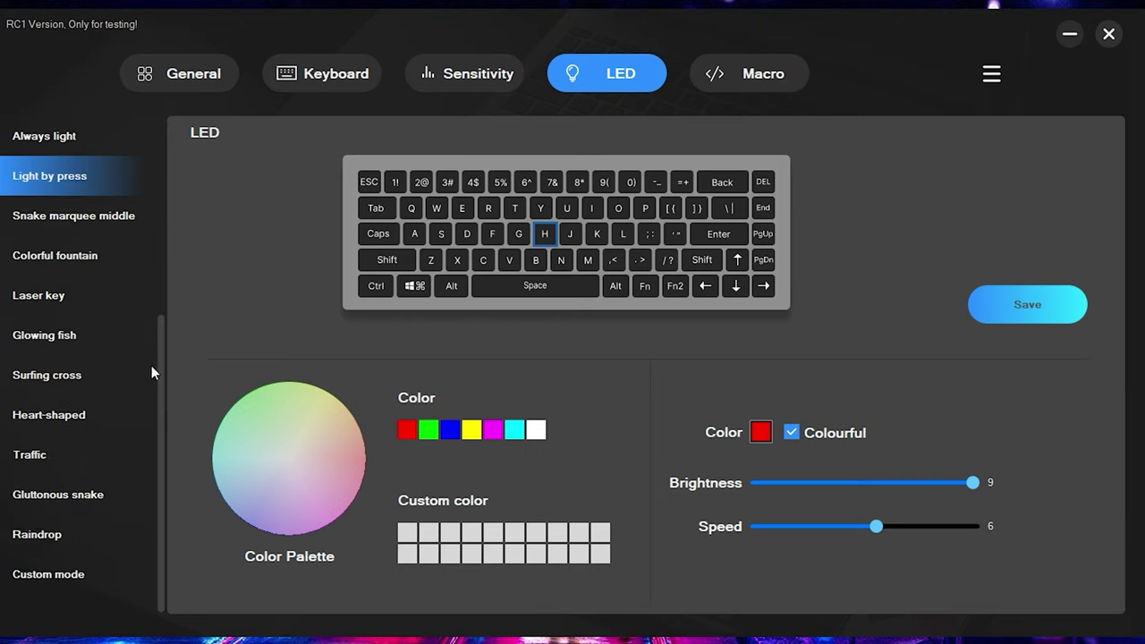
left_click(45, 571)
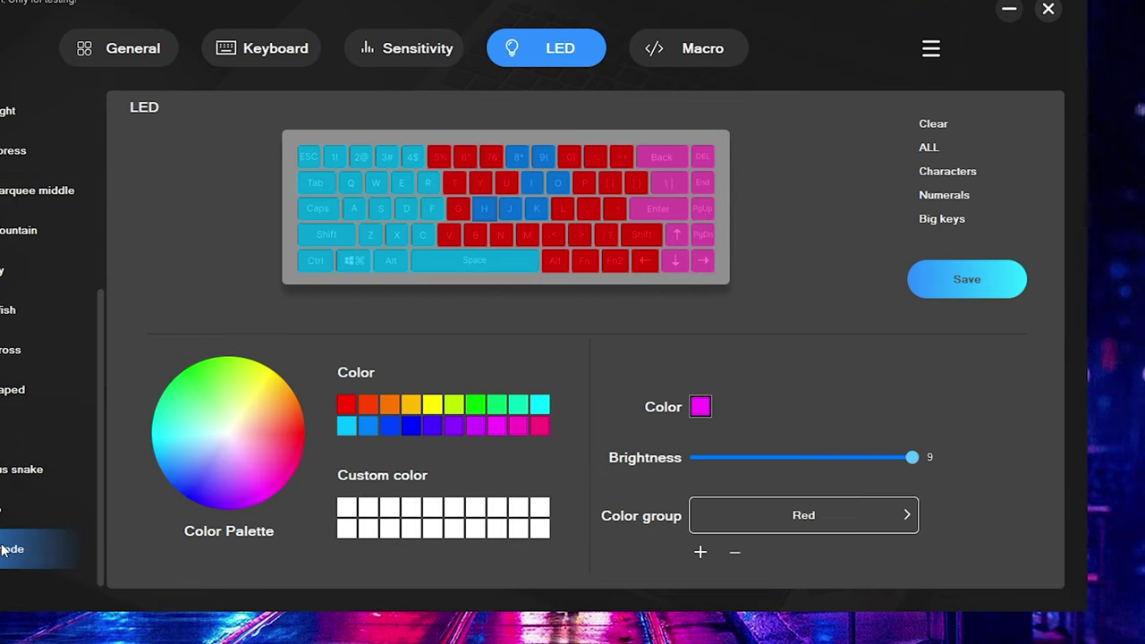
left_click(348, 428)
left_click(528, 426)
left_click_drag(285, 152, 359, 268)
- Paint the right-edge keys purple and keys 5–8 plus T–I yellow, then show the Macro page
left_click(456, 427)
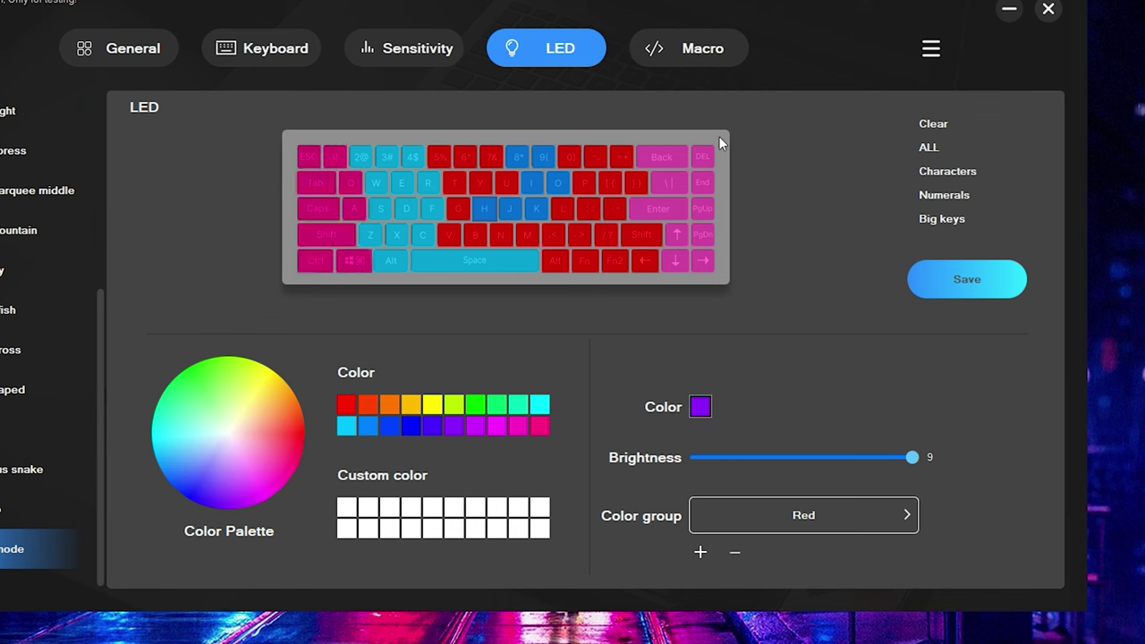
left_click_drag(678, 196, 632, 215)
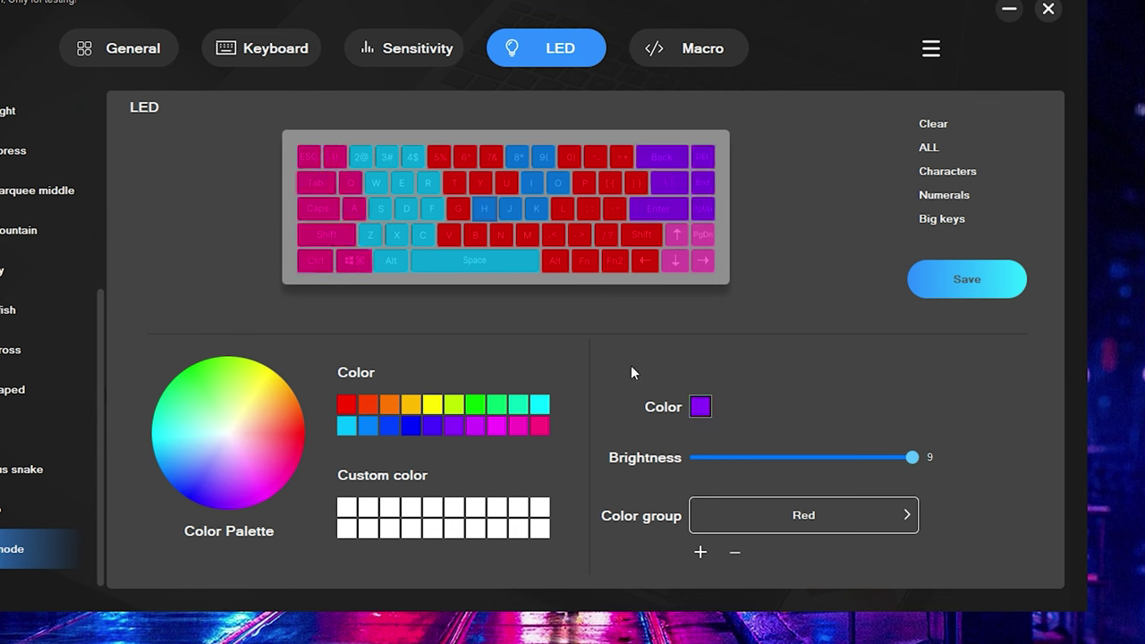
left_click(433, 407)
left_click_drag(444, 132, 531, 200)
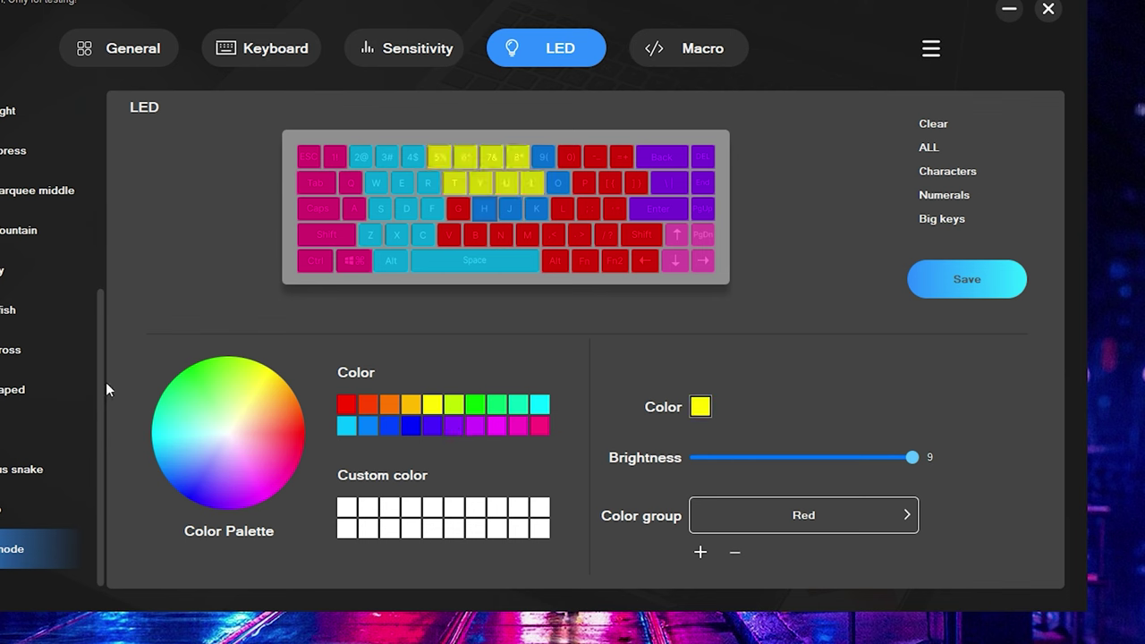
left_click_drag(104, 388, 40, 324)
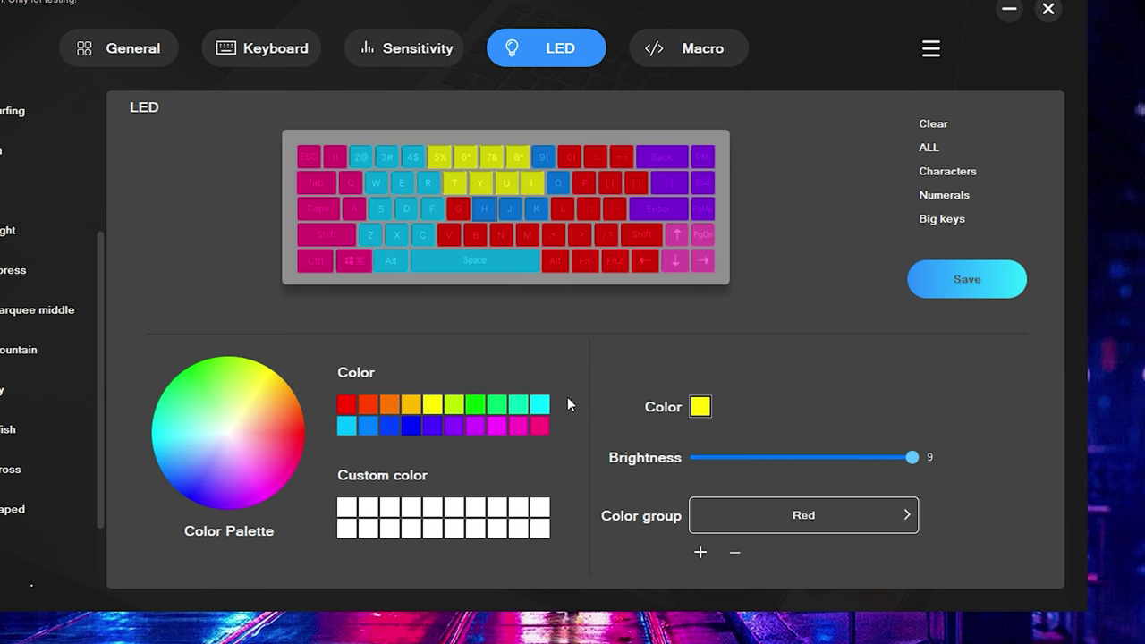
left_click(712, 49)
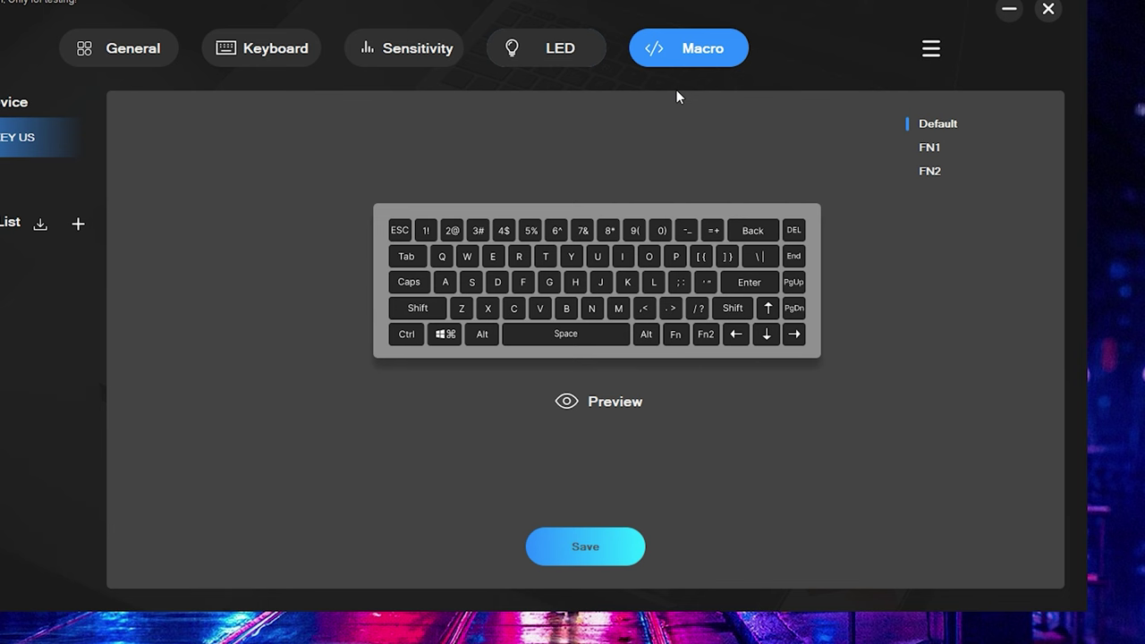
- Browse the Macro page's FN1 and FN2 layers, then return to the Default layer
left_click(930, 149)
left_click(926, 176)
left_click(934, 149)
left_click(935, 123)
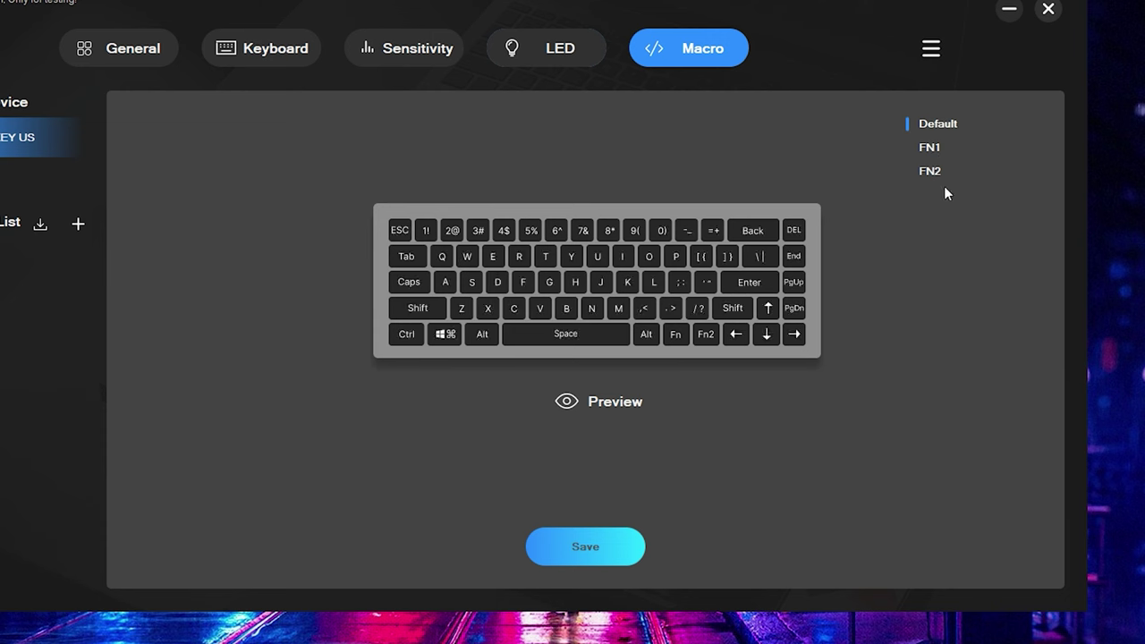